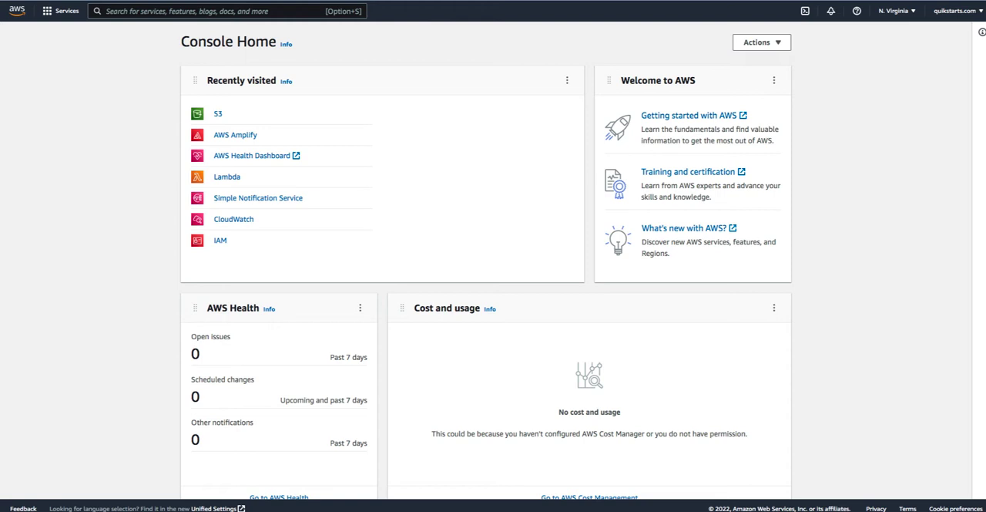
- Open the quikstarts-bucket-1 bucket in S3 and dismiss the feedback and cost optimization banners
{"action": "left_click", "coordinate": [220, 116]}
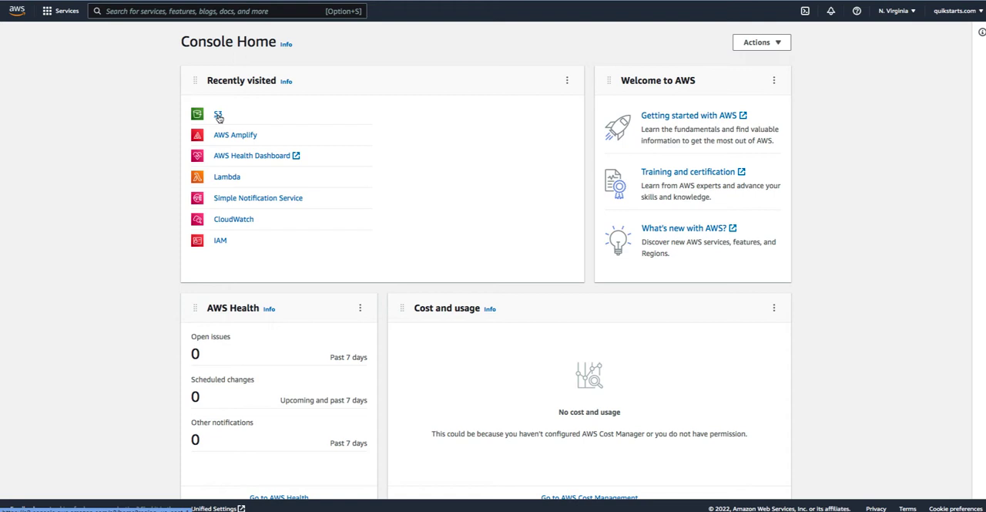
{"action": "left_click", "coordinate": [218, 115]}
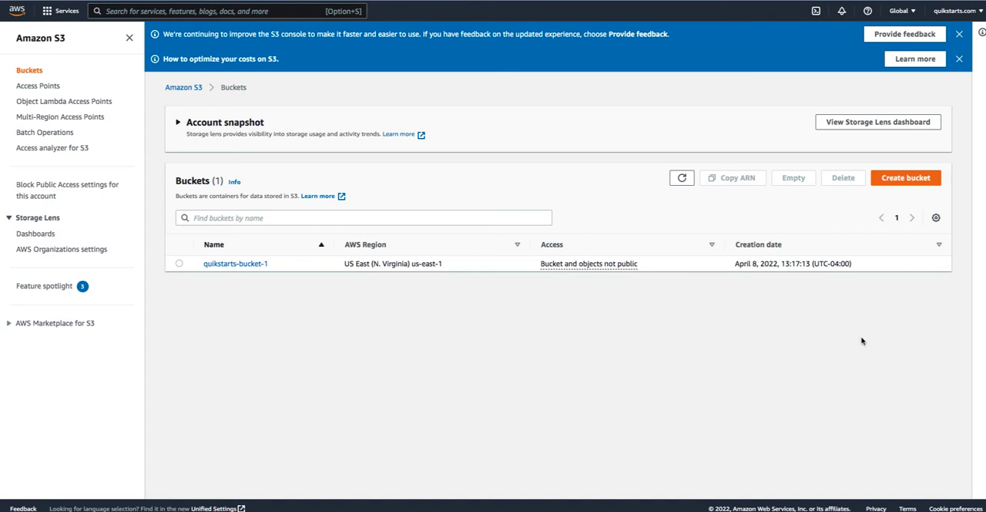
{"action": "left_click", "coordinate": [232, 265]}
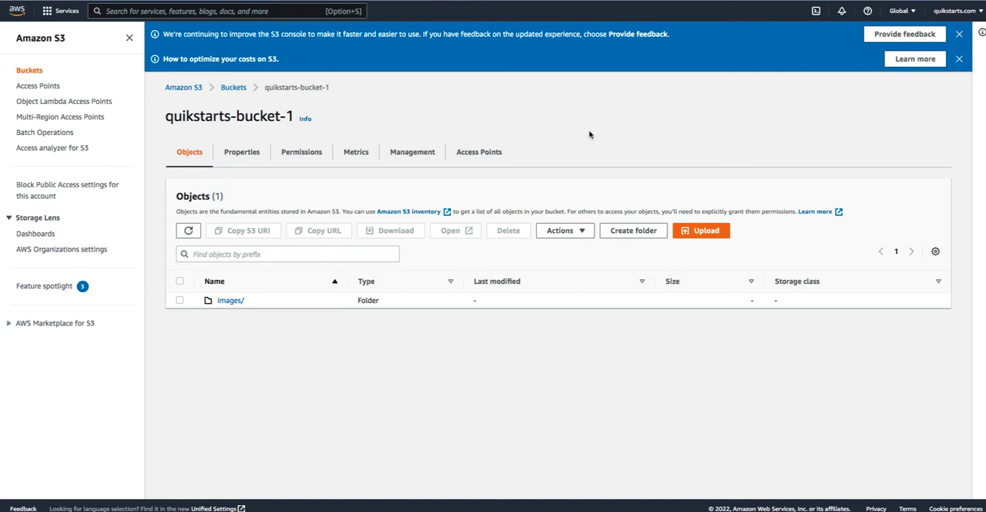
{"action": "left_click", "coordinate": [959, 33]}
{"action": "left_click", "coordinate": [960, 34]}
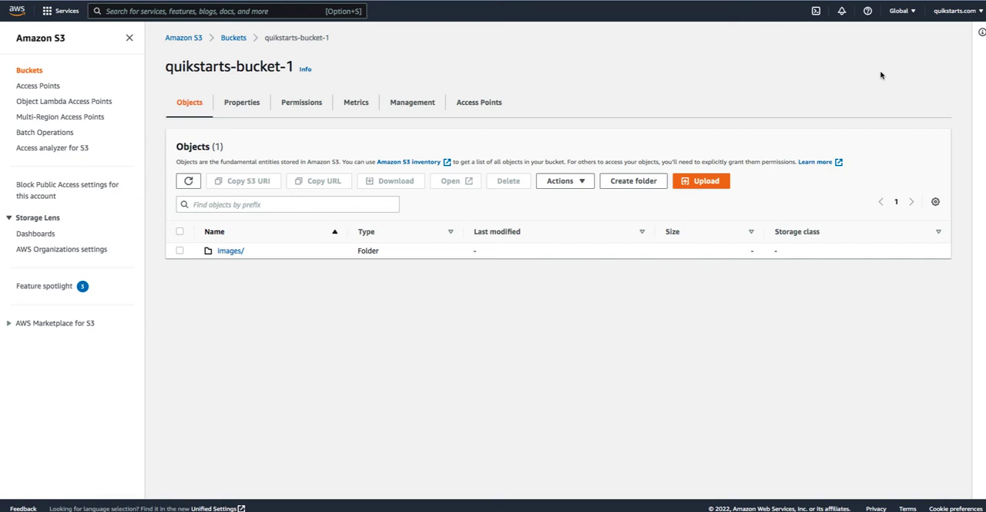
- View the list of AWS regions from the bucket page and close it without changing the region
{"action": "left_click", "coordinate": [914, 13]}
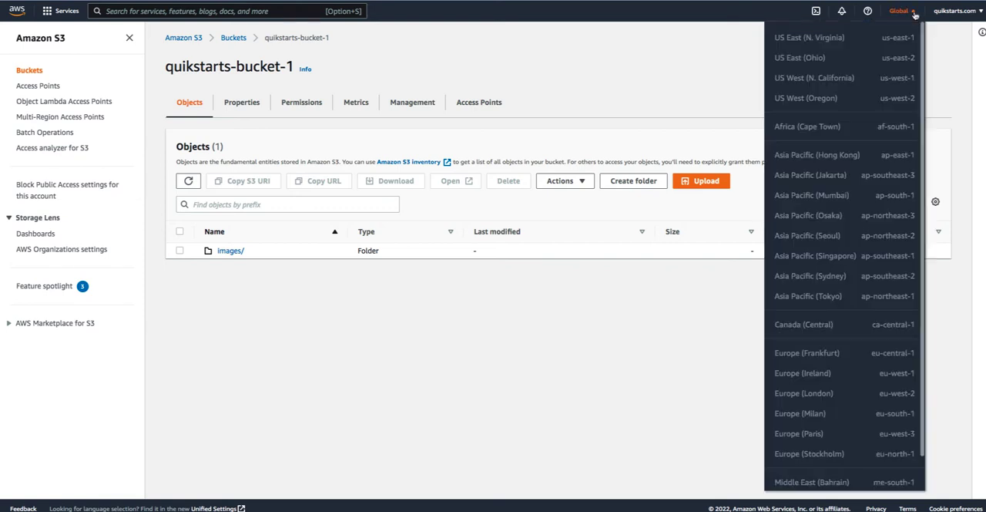
{"action": "left_click", "coordinate": [688, 55]}
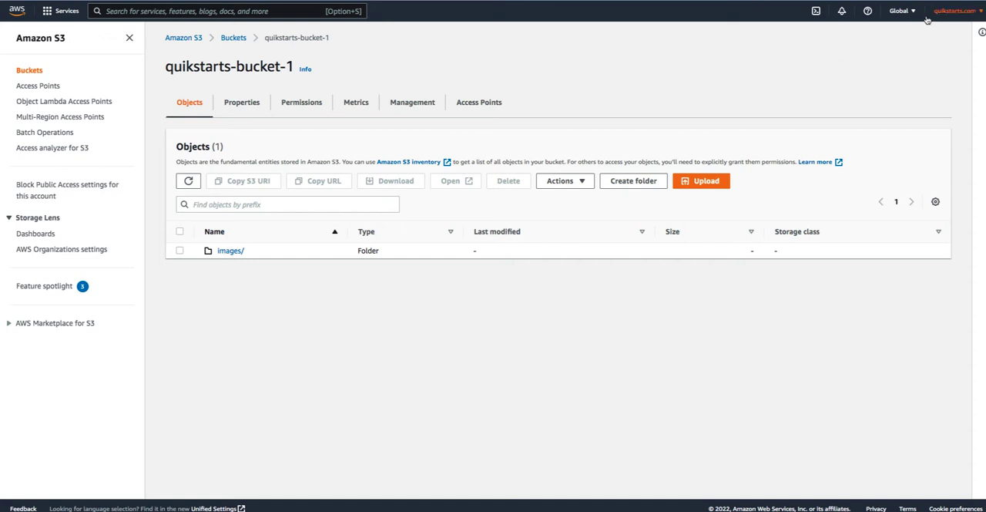
{"action": "left_click", "coordinate": [903, 11]}
{"action": "left_click", "coordinate": [903, 10]}
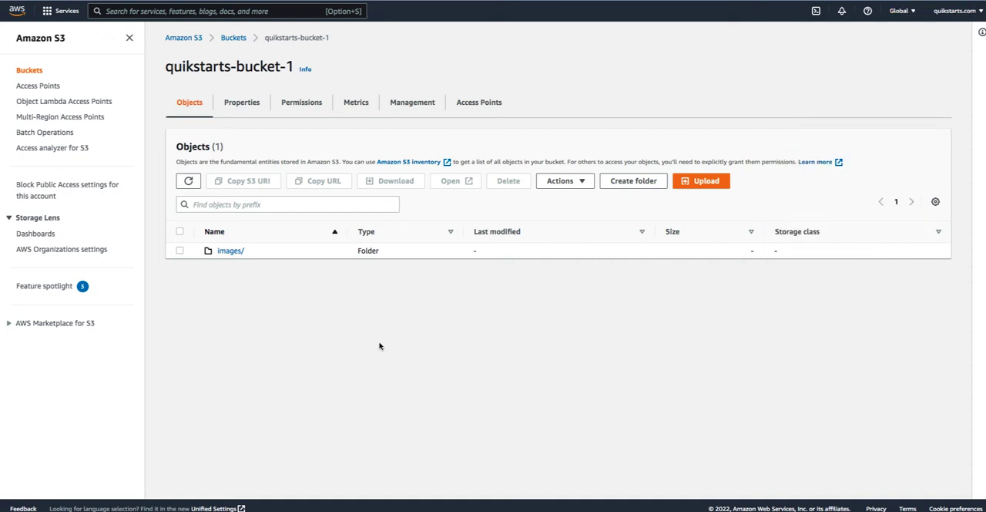
- Inspect the contents of the images folder and return to the bucket's top level
{"action": "left_click", "coordinate": [229, 251]}
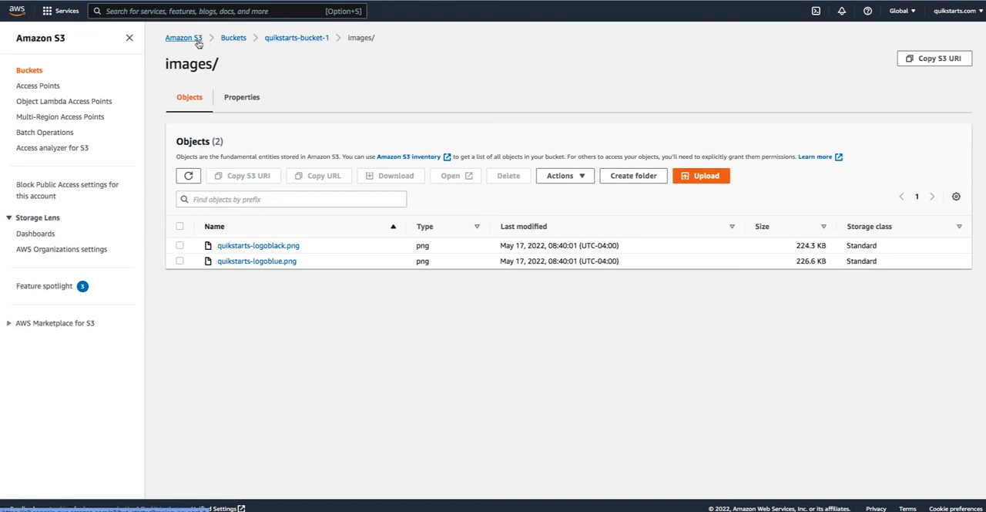
{"action": "left_click", "coordinate": [282, 38]}
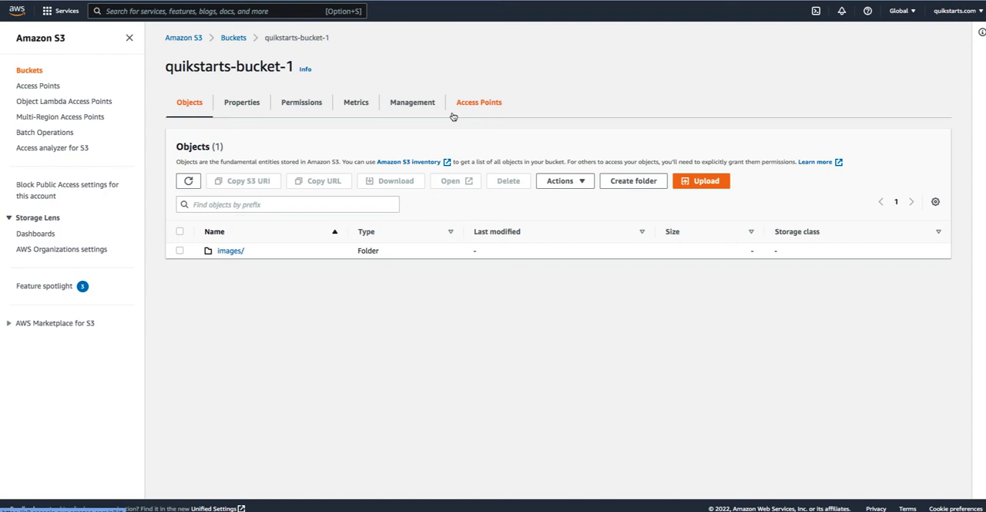
- Examine the bucket's properties, from versioning and event notifications through to the static website hosting section
{"action": "left_click", "coordinate": [232, 104]}
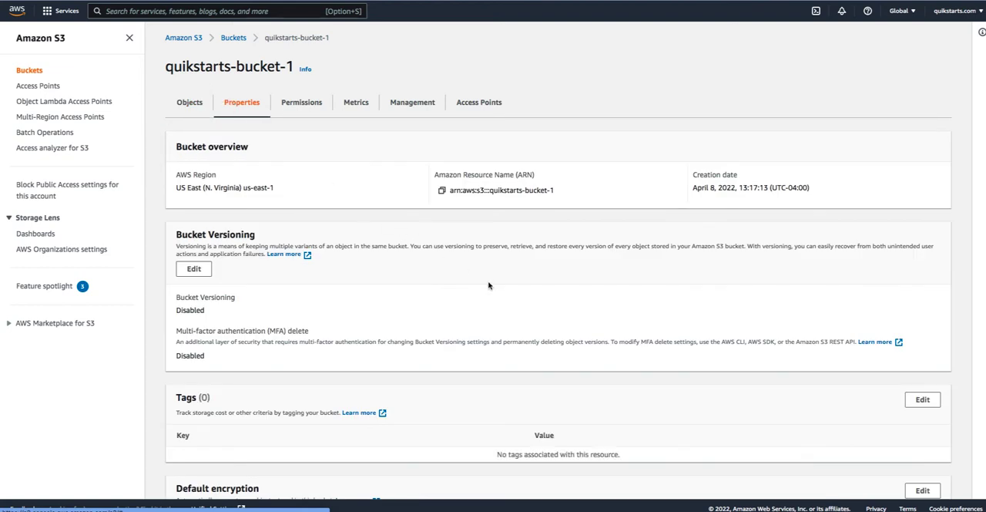
{"action": "scroll", "coordinate": [488, 285], "scroll_direction": "down", "scroll_amount": 3}
{"action": "scroll", "coordinate": [488, 285], "scroll_direction": "down", "scroll_amount": 6}
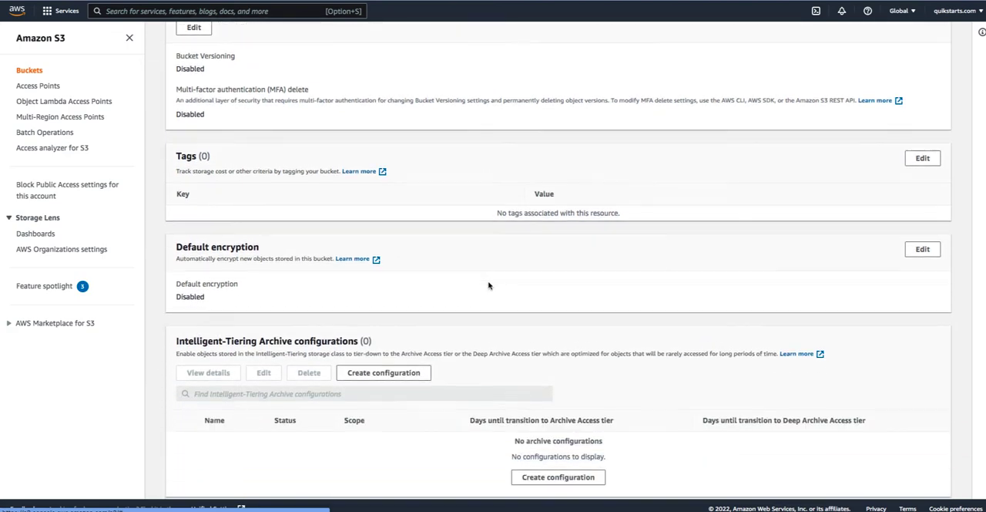
{"action": "scroll", "coordinate": [488, 285], "scroll_direction": "down", "scroll_amount": 5}
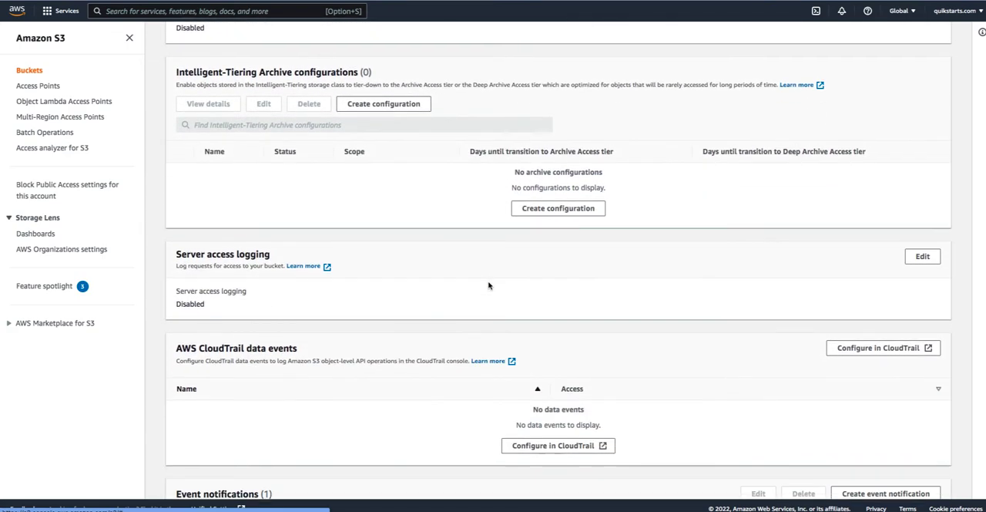
{"action": "scroll", "coordinate": [487, 285], "scroll_direction": "down", "scroll_amount": 6}
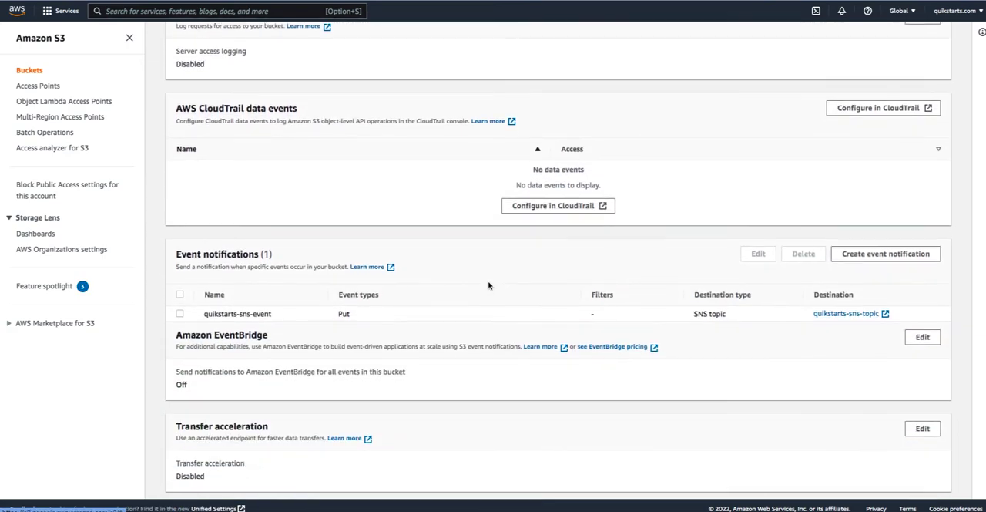
{"action": "scroll", "coordinate": [488, 285], "scroll_direction": "down", "scroll_amount": 4}
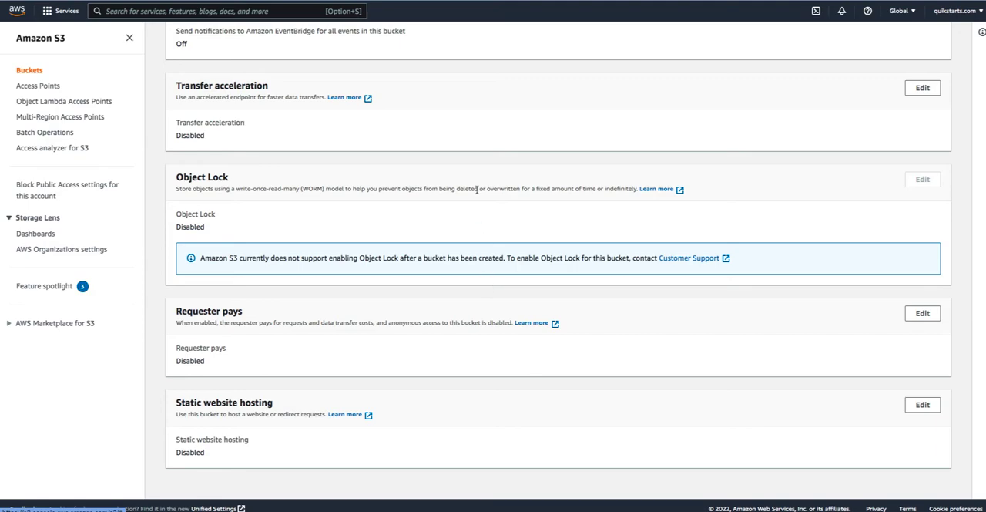
{"action": "scroll", "coordinate": [477, 191], "scroll_direction": "up", "scroll_amount": 20}
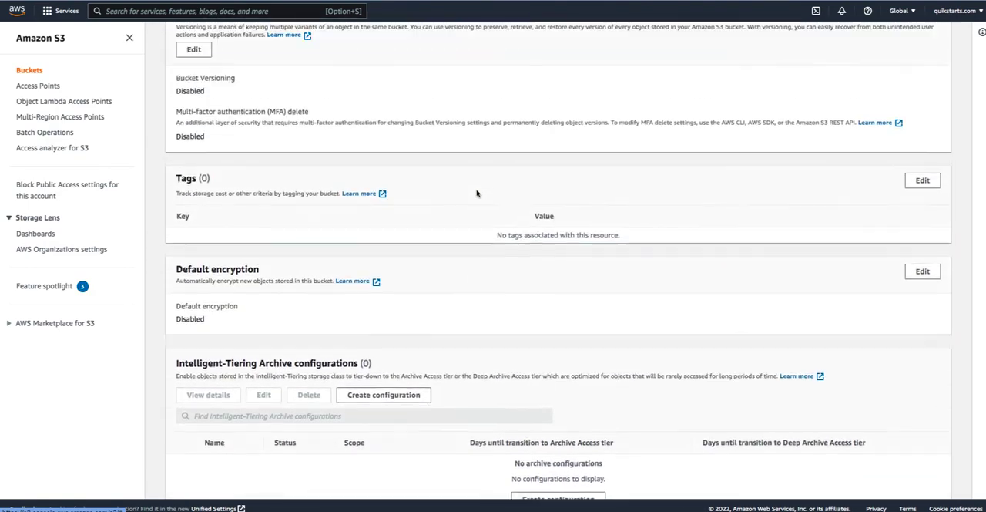
{"action": "scroll", "coordinate": [477, 193], "scroll_direction": "up", "scroll_amount": 3}
{"action": "scroll", "coordinate": [477, 193], "scroll_direction": "down", "scroll_amount": 15}
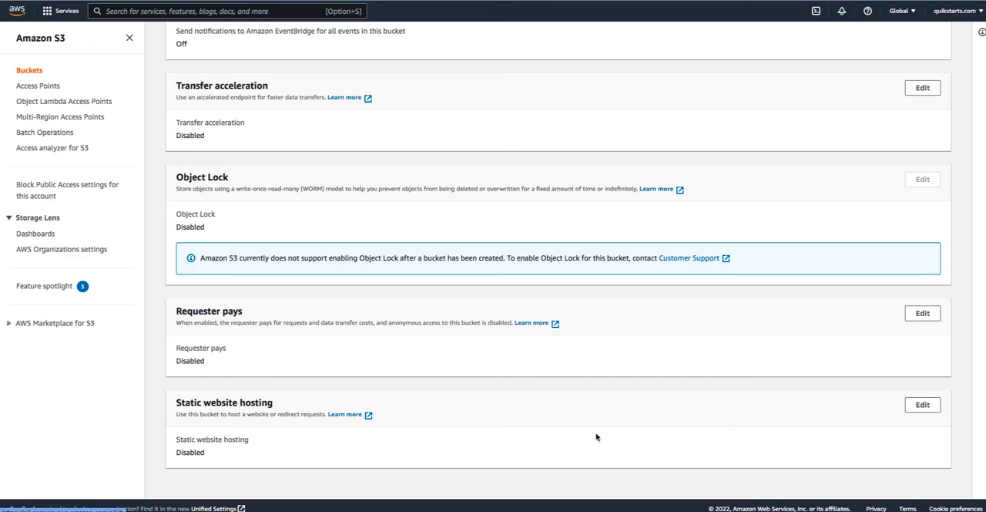
{"action": "scroll", "coordinate": [584, 307], "scroll_direction": "up", "scroll_amount": 15}
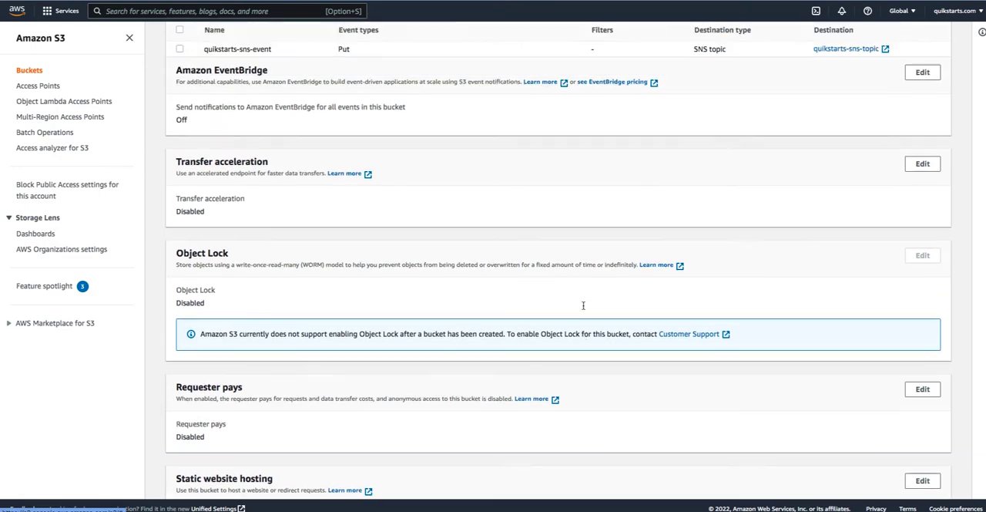
{"action": "scroll", "coordinate": [583, 308], "scroll_direction": "down", "scroll_amount": 15}
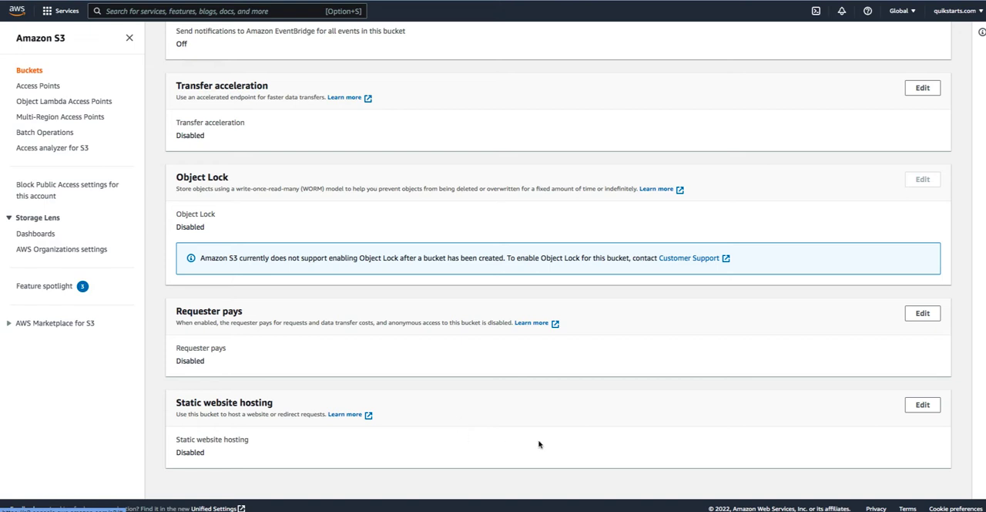
- Enable static website hosting for the bucket and set the index document to index.html
{"action": "left_click", "coordinate": [923, 406]}
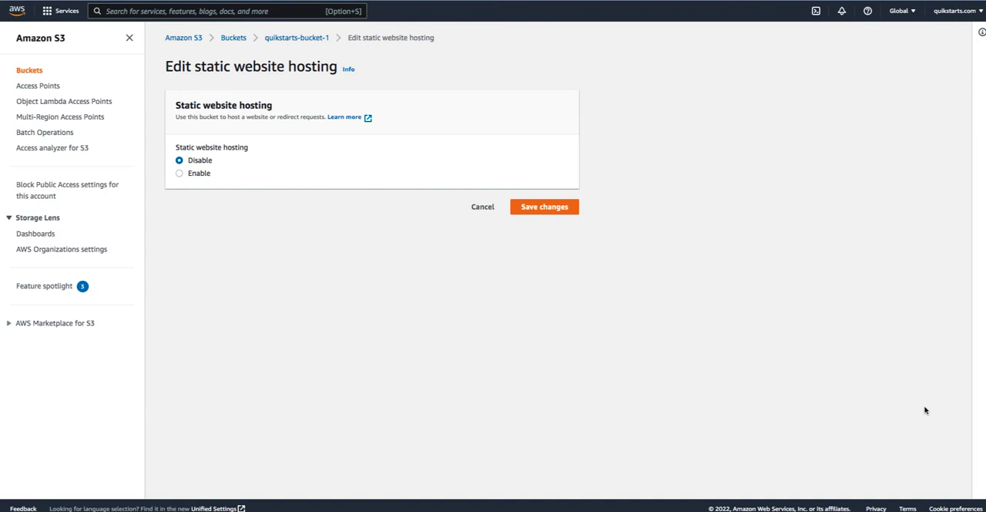
{"action": "left_click", "coordinate": [199, 174]}
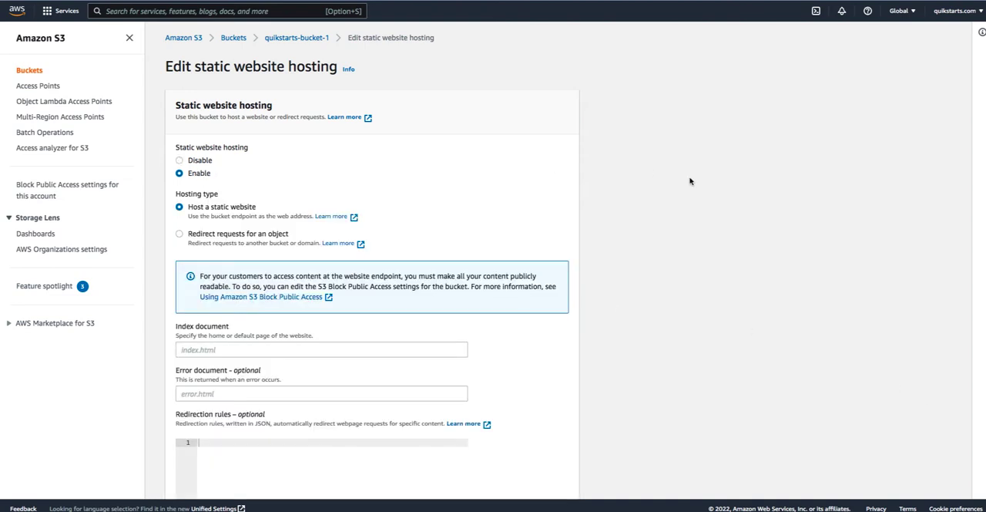
{"action": "scroll", "coordinate": [724, 207], "scroll_direction": "down", "scroll_amount": 1}
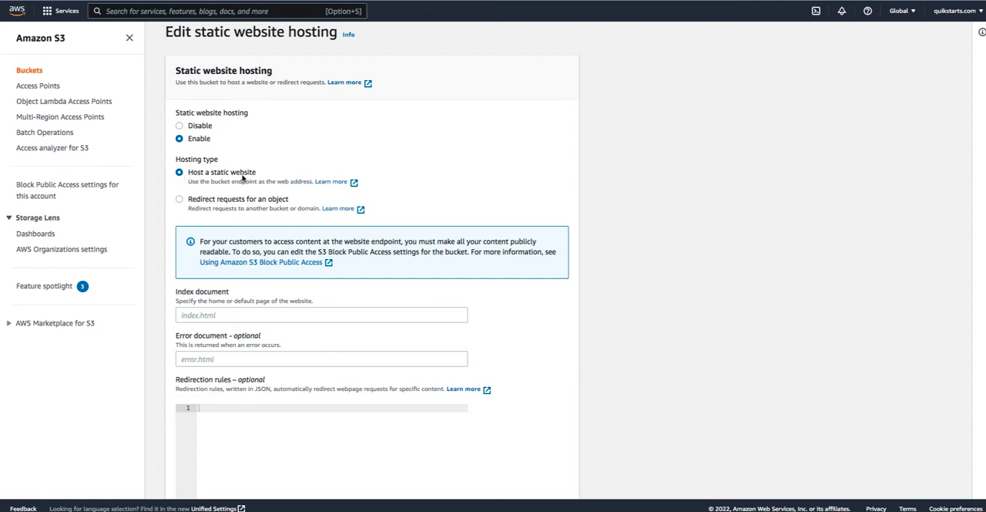
{"action": "scroll", "coordinate": [641, 209], "scroll_direction": "down", "scroll_amount": 3}
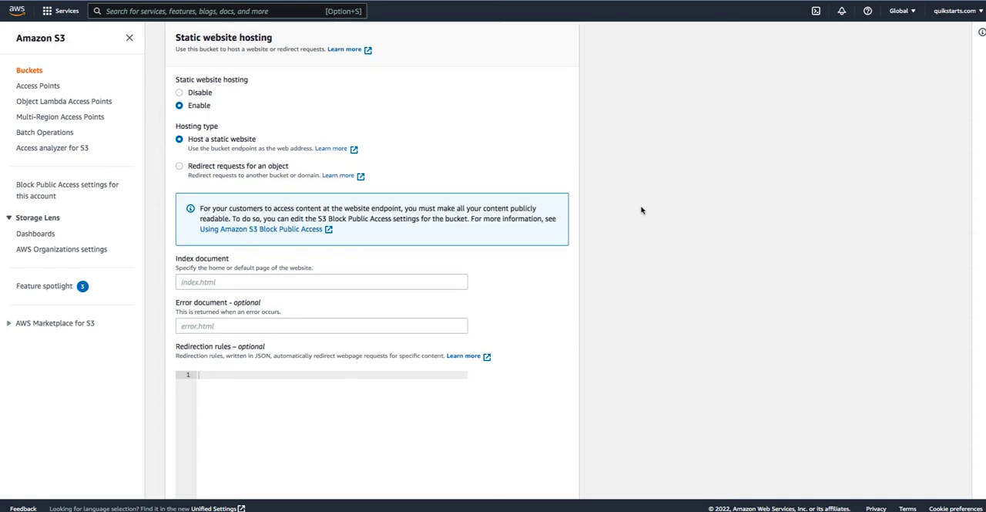
{"action": "scroll", "coordinate": [641, 210], "scroll_direction": "down", "scroll_amount": 2}
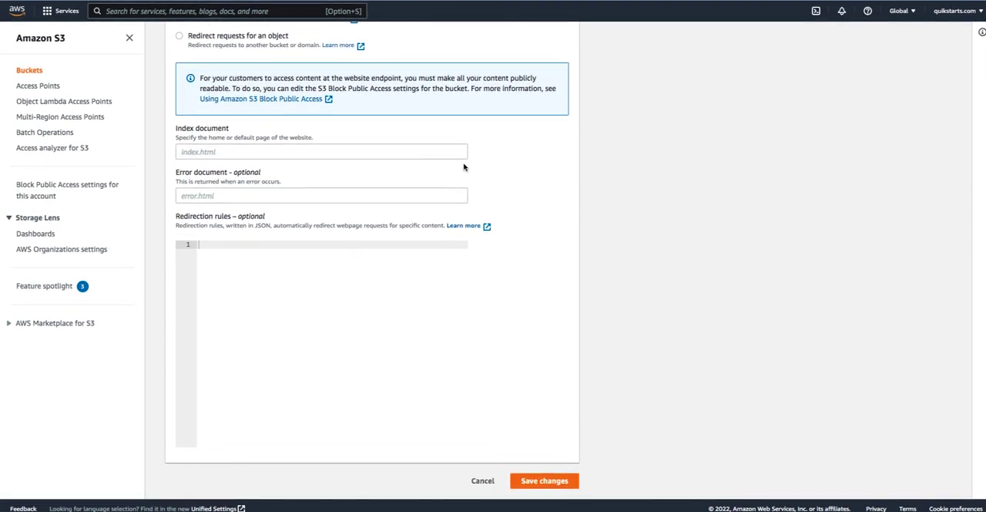
{"action": "left_click", "coordinate": [229, 153]}
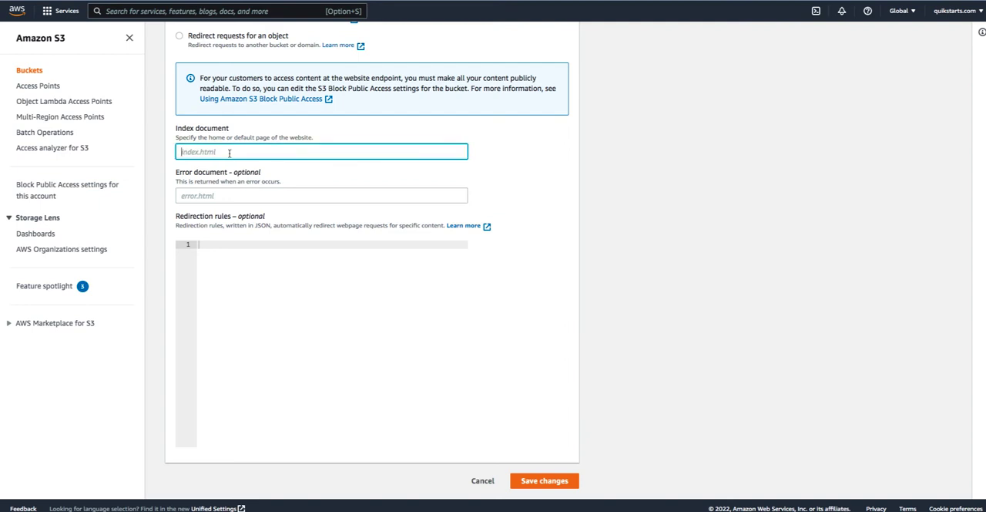
{"action": "type", "text": "index.html"}
- Set the error document to 404.html and save the static website hosting configuration
{"action": "left_click_drag", "start_coordinate": [263, 175], "coordinate": [175, 178]}
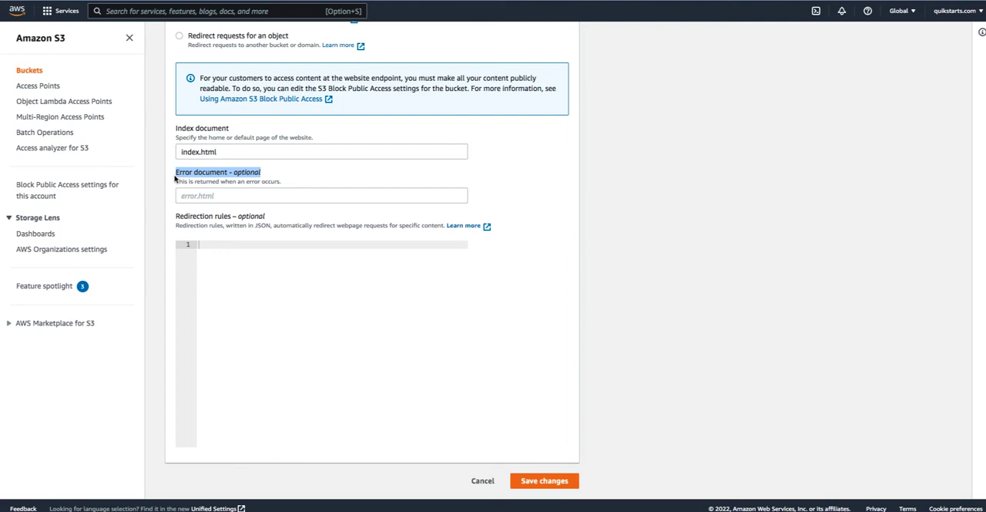
{"action": "left_click", "coordinate": [294, 195]}
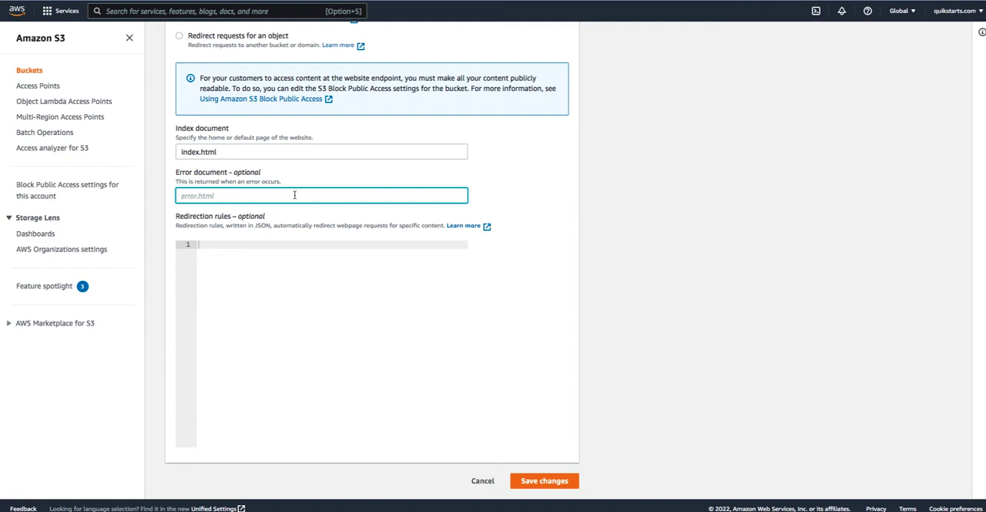
{"action": "type", "text": "404.html"}
{"action": "left_click", "coordinate": [232, 276]}
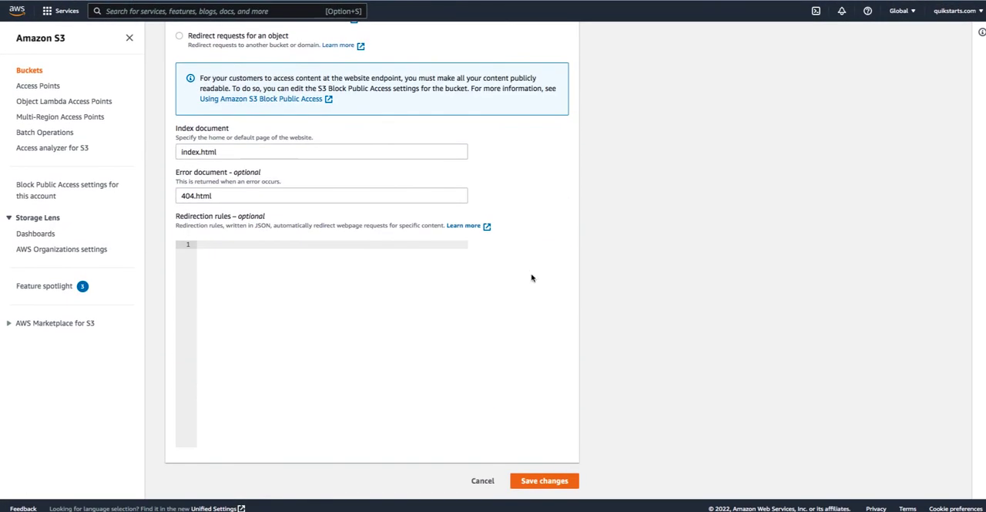
{"action": "left_click", "coordinate": [545, 481]}
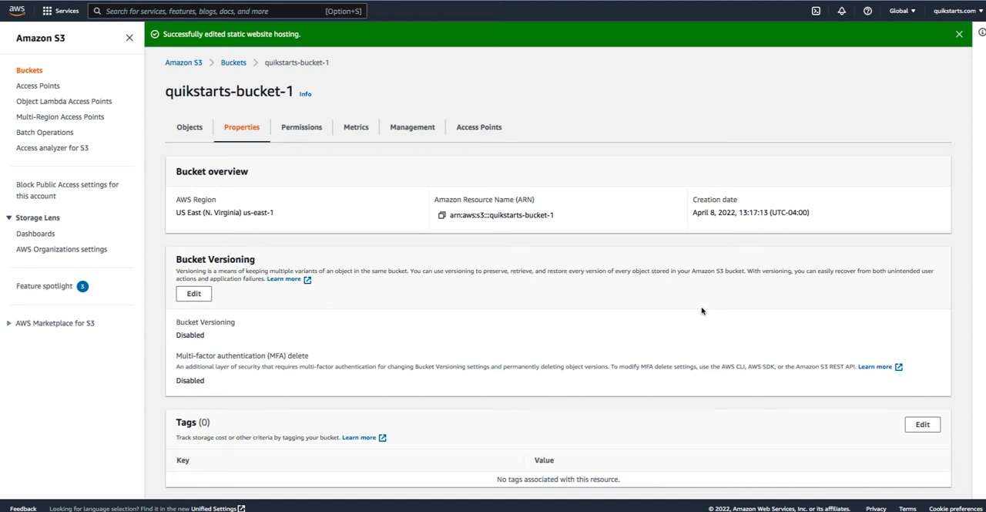
- Test the bucket website endpoint in the browser, return to the S3 console and dismiss the status banner
{"action": "scroll", "coordinate": [701, 310], "scroll_direction": "down", "scroll_amount": 10}
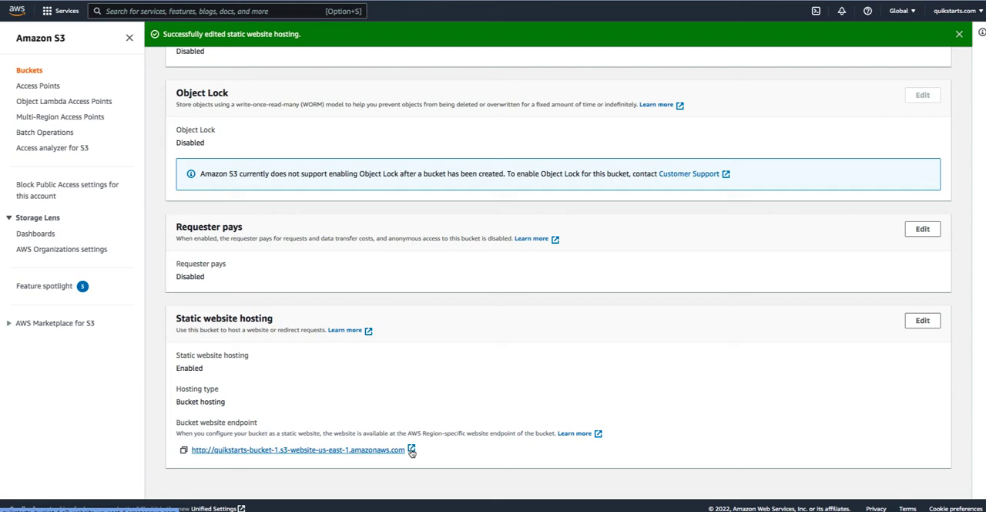
{"action": "left_click", "coordinate": [412, 450]}
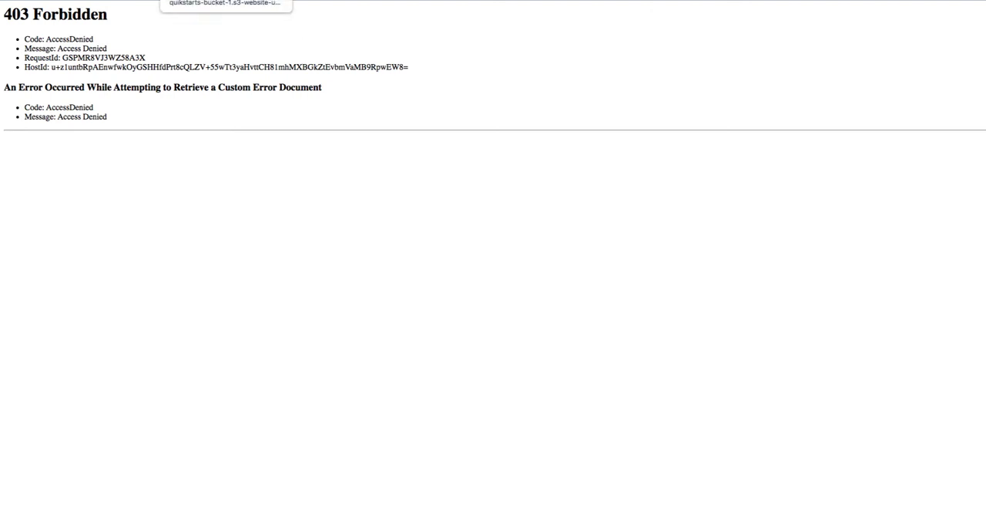
{"action": "left_click", "coordinate": [270, 0]}
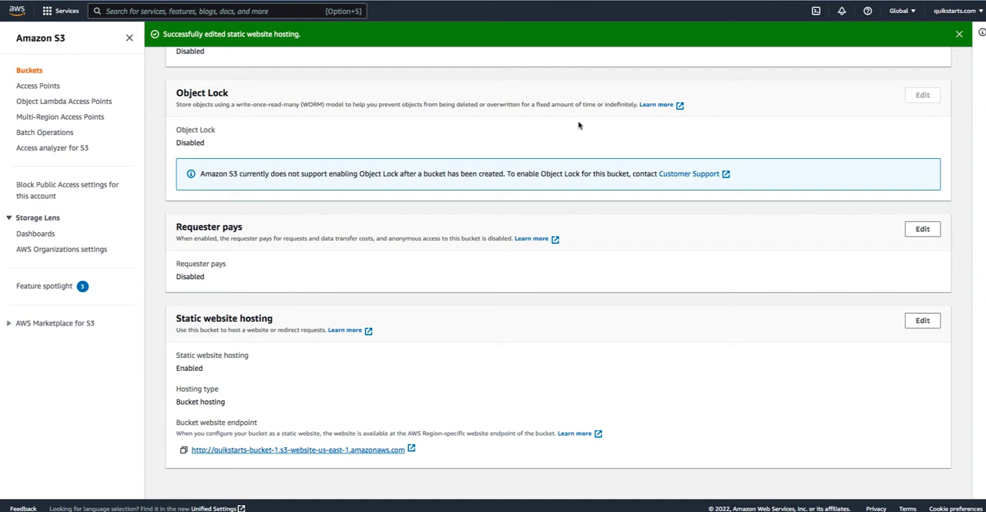
{"action": "left_click", "coordinate": [959, 36]}
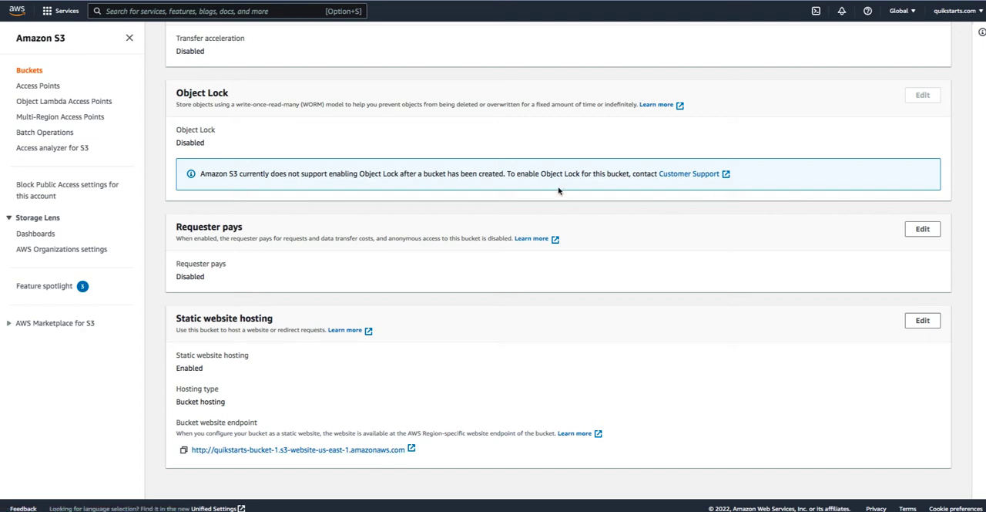
- Open the bucket's permissions and review its block public access and bucket policy sections
{"action": "scroll", "coordinate": [513, 189], "scroll_direction": "up", "scroll_amount": 15}
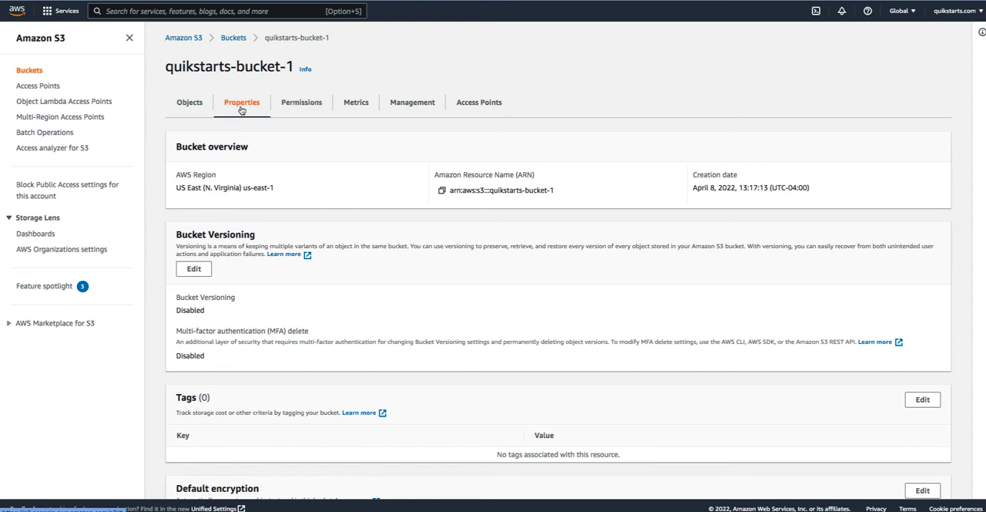
{"action": "left_click", "coordinate": [310, 104]}
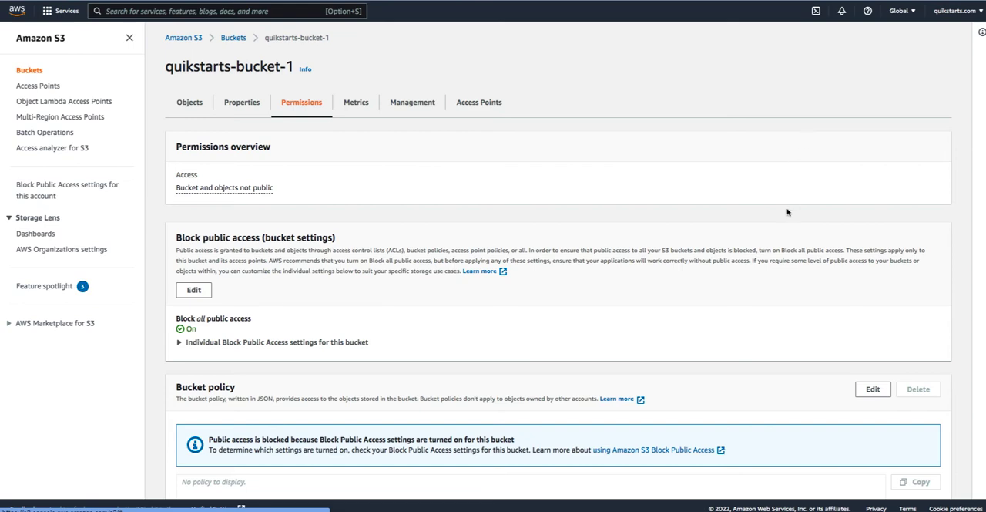
{"action": "scroll", "coordinate": [853, 203], "scroll_direction": "down", "scroll_amount": 1}
{"action": "scroll", "coordinate": [852, 204], "scroll_direction": "down", "scroll_amount": 5}
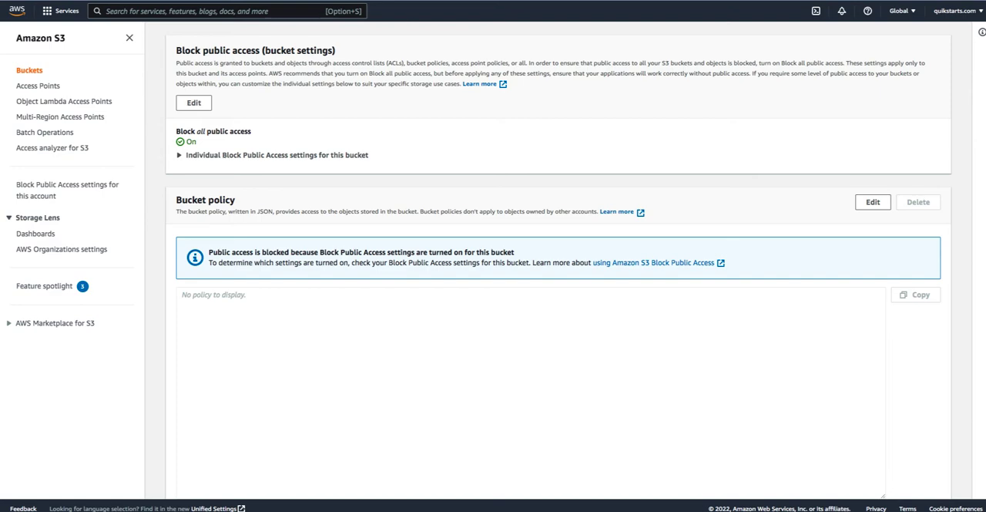
- Return to the bucket's properties, test the static website endpoint in the browser and come back to the S3 console
{"action": "scroll", "coordinate": [529, 159], "scroll_direction": "up", "scroll_amount": 3}
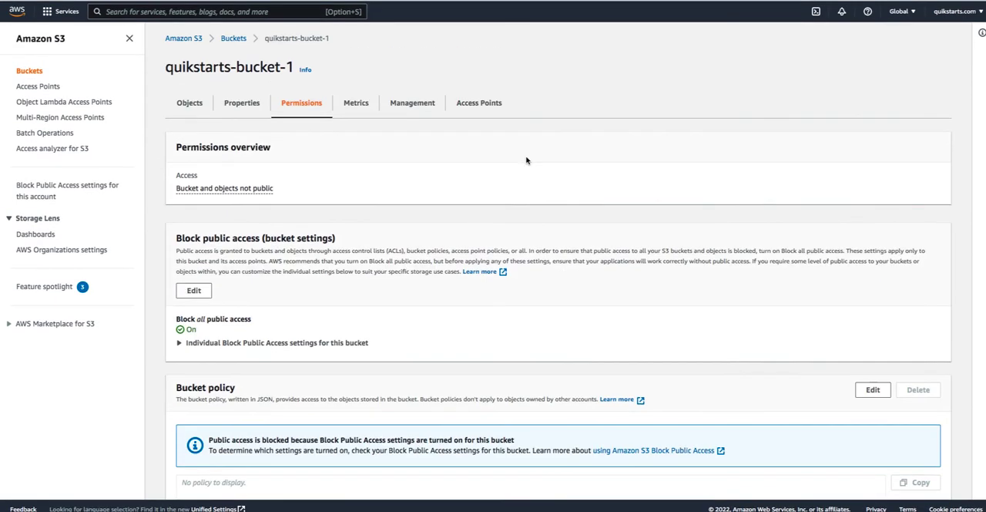
{"action": "left_click", "coordinate": [242, 104]}
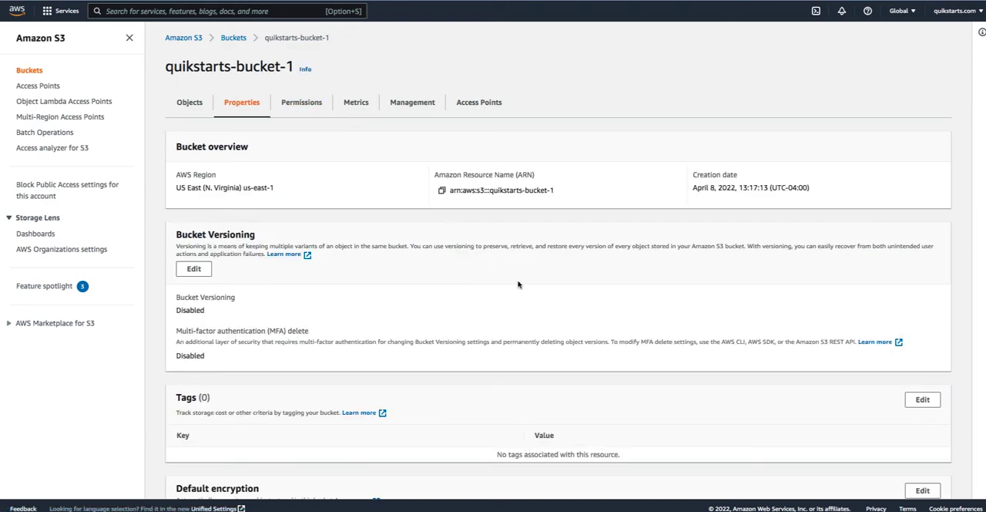
{"action": "scroll", "coordinate": [518, 284], "scroll_direction": "down", "scroll_amount": 15}
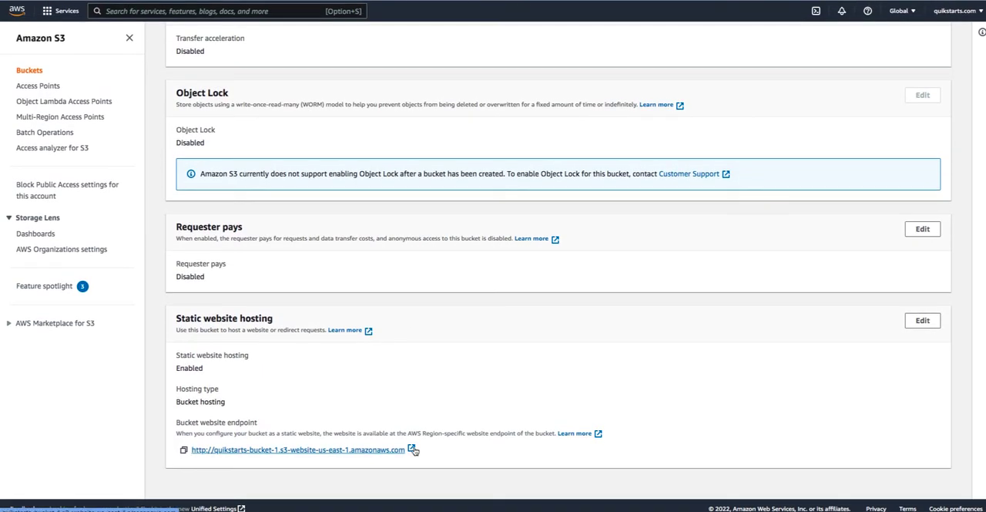
{"action": "left_click", "coordinate": [414, 450]}
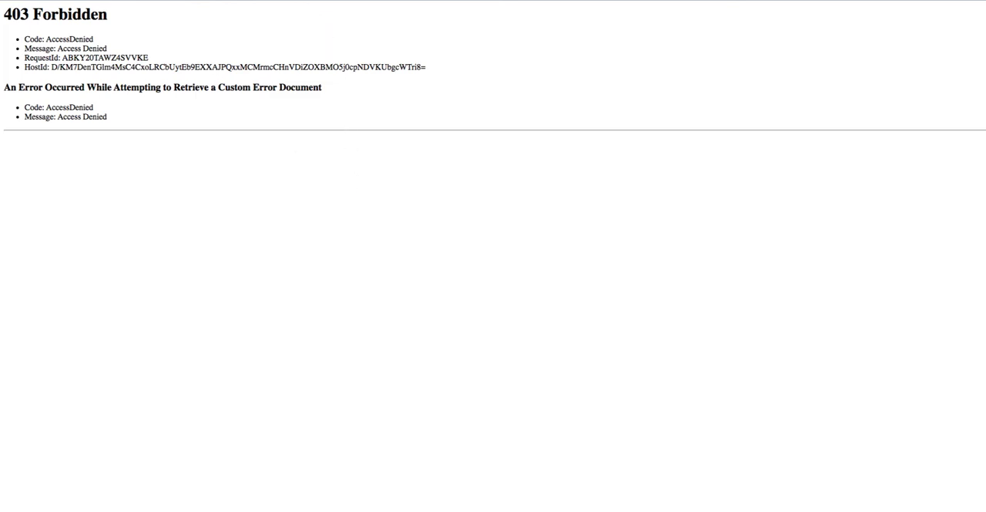
{"action": "left_click", "coordinate": [185, 1]}
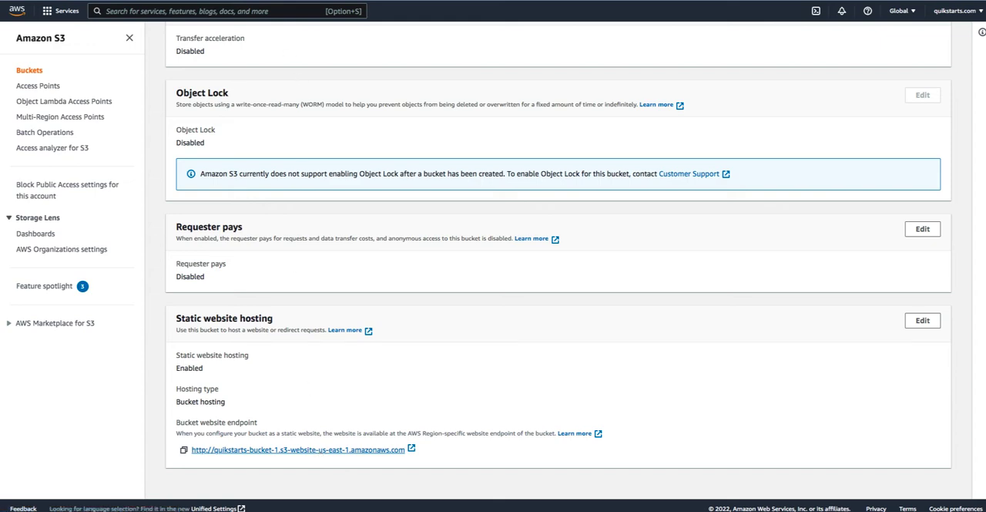
{"action": "left_click", "coordinate": [247, 1]}
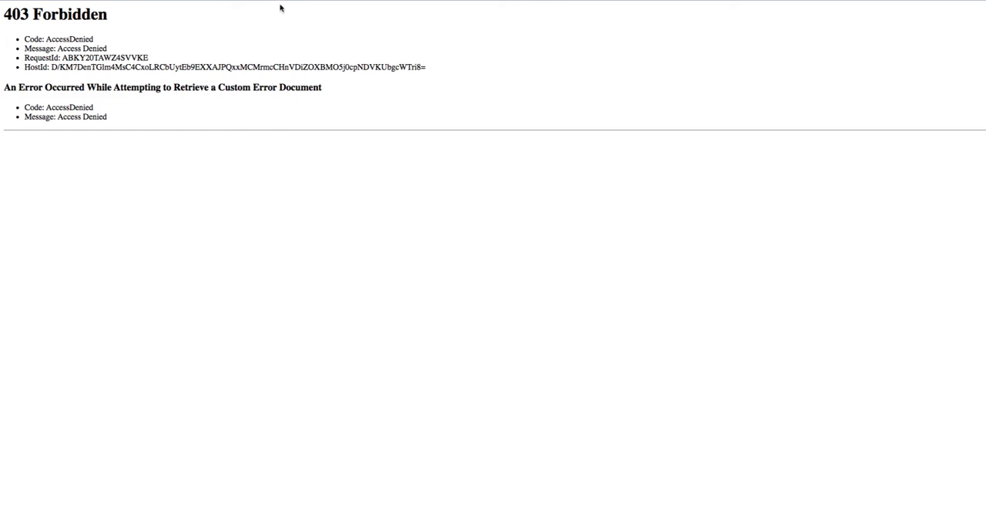
{"action": "left_click", "coordinate": [150, 1]}
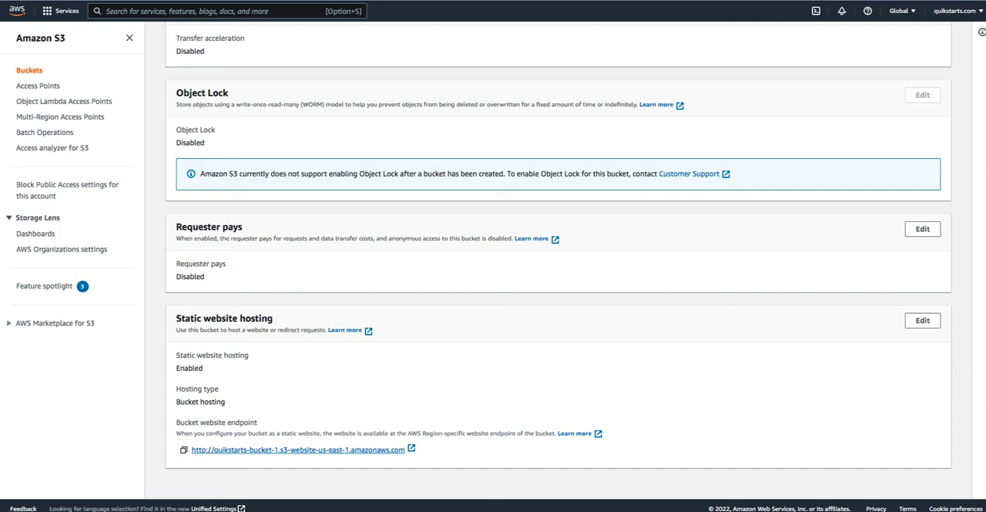
- Visit amazonaws.com in a new browser tab, recheck the website endpoint page and return to the bucket's properties
{"action": "key", "text": "super+t"}
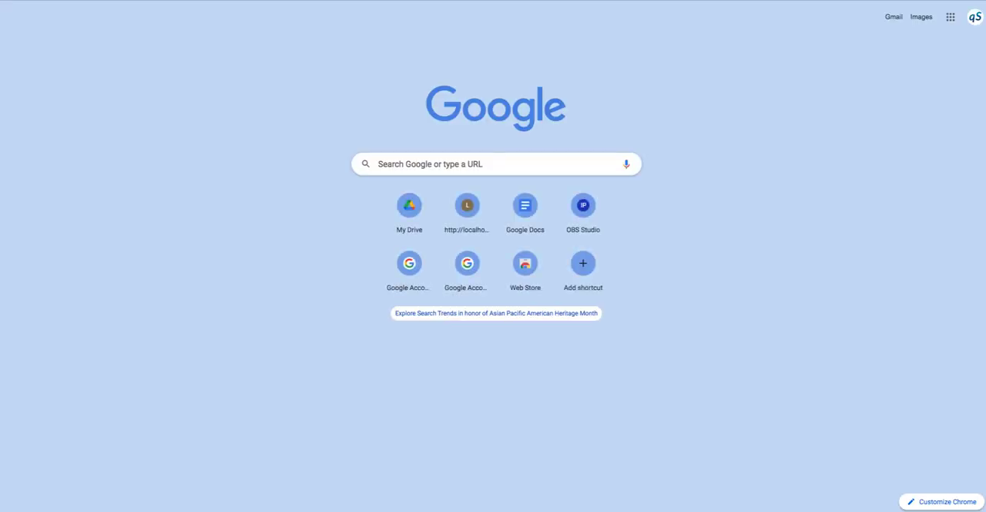
{"action": "type", "text": "amazon"}
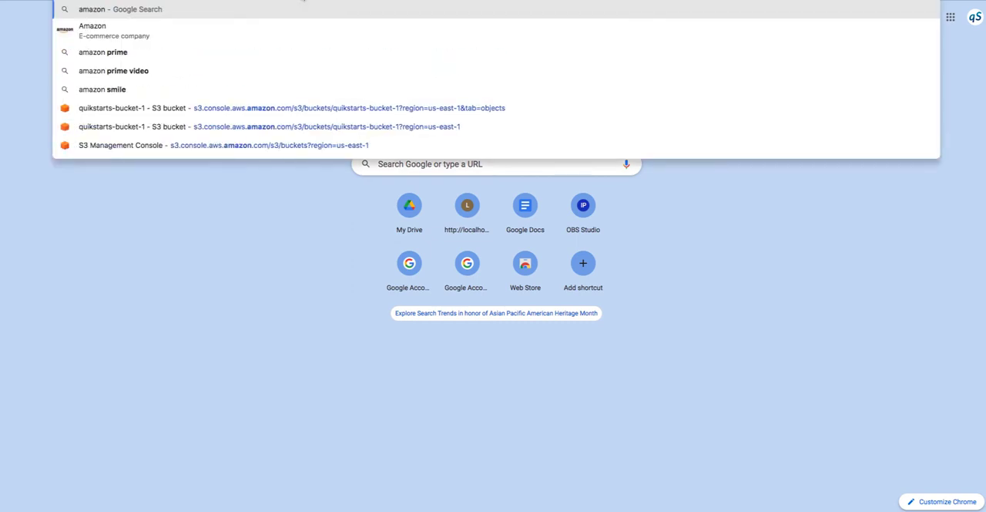
{"action": "type", "text": "."}
{"action": "key", "text": "BackSpace"}
{"action": "type", "text": "a"}
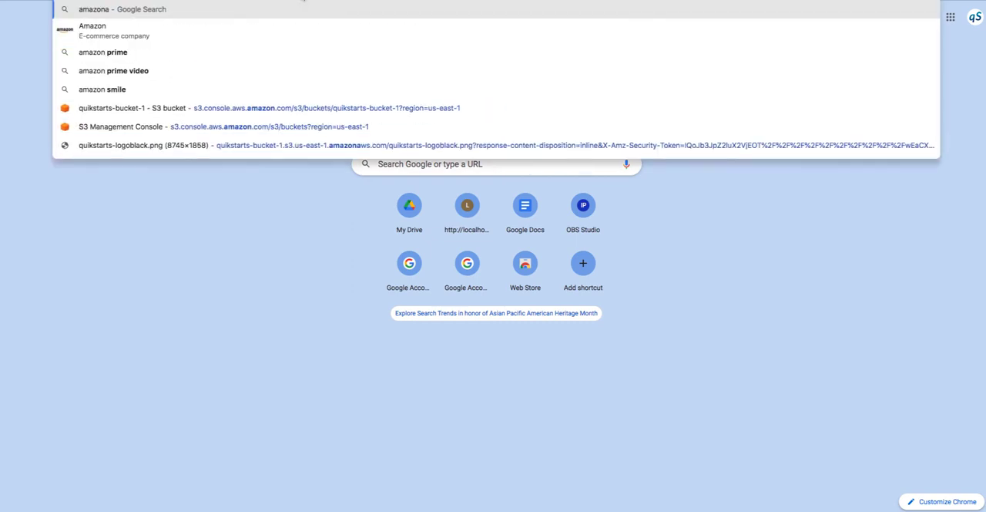
{"action": "type", "text": "ws.com"}
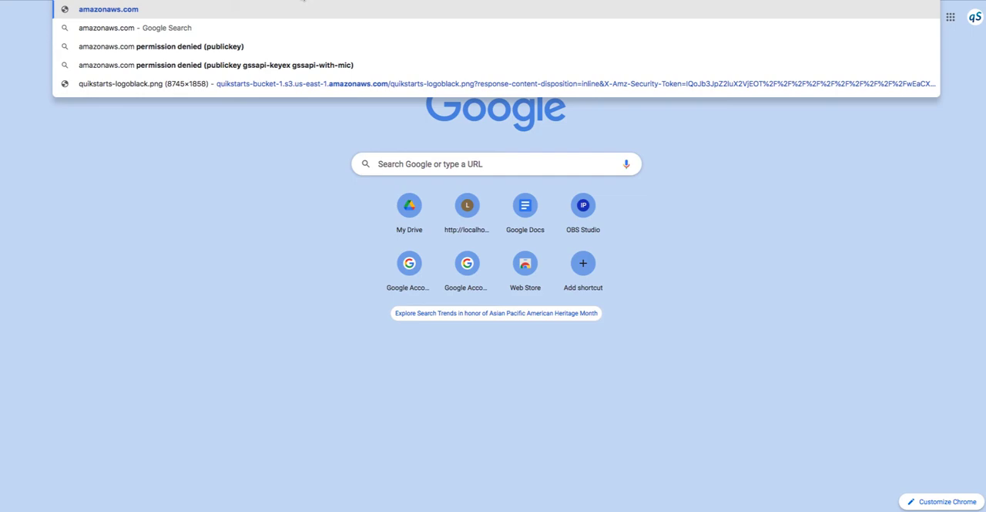
{"action": "key", "text": "Return"}
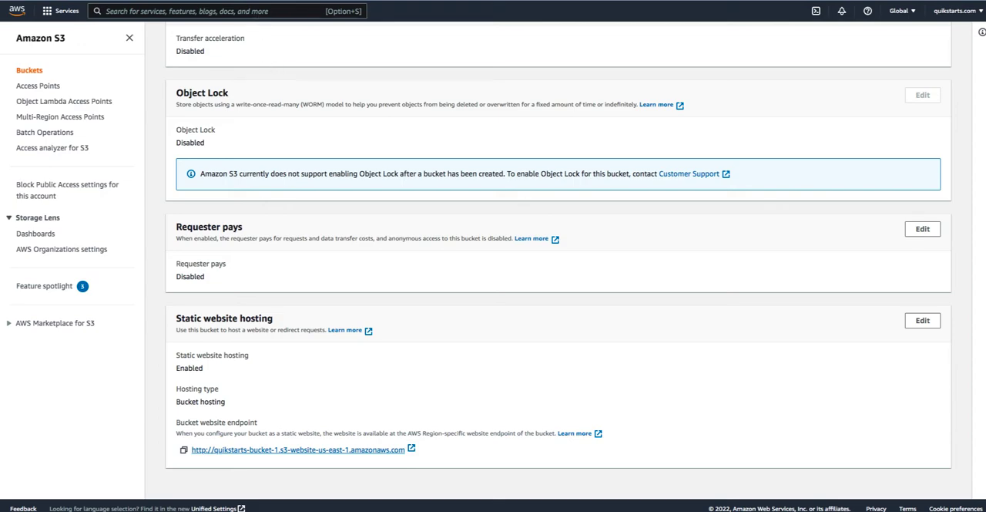
{"action": "left_click", "coordinate": [255, 1]}
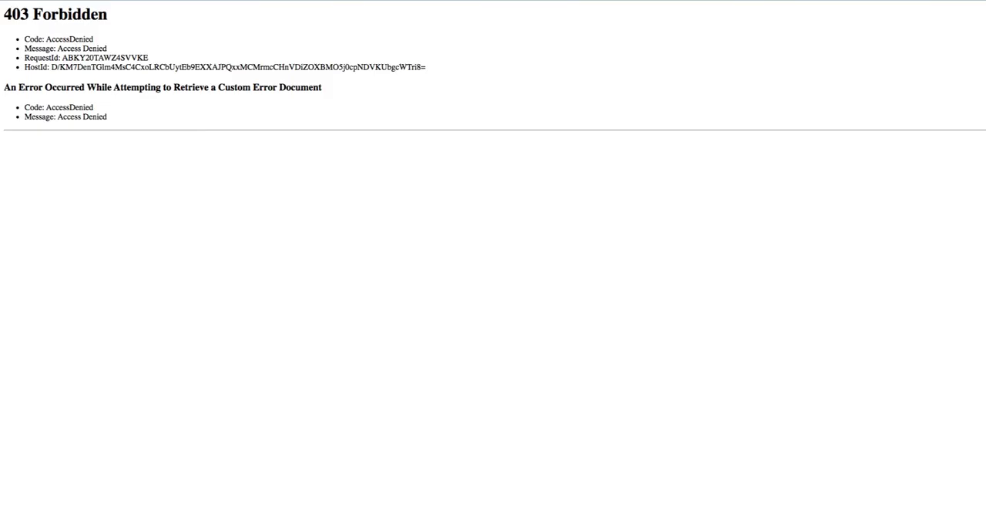
{"action": "left_click", "coordinate": [166, 0]}
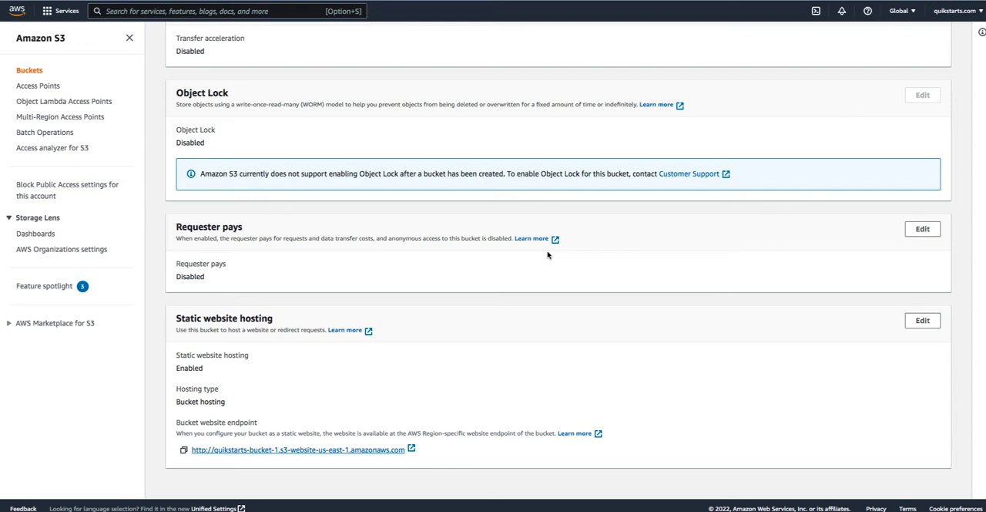
- Open the bucket's permissions and expand the individual Block Public Access settings
{"action": "scroll", "coordinate": [661, 307], "scroll_direction": "up", "scroll_amount": 5}
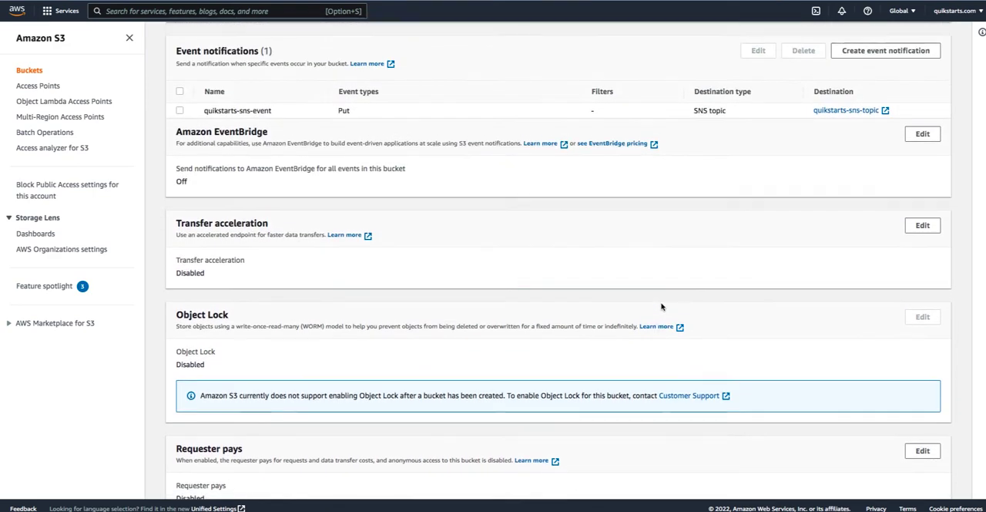
{"action": "scroll", "coordinate": [661, 307], "scroll_direction": "up", "scroll_amount": 1}
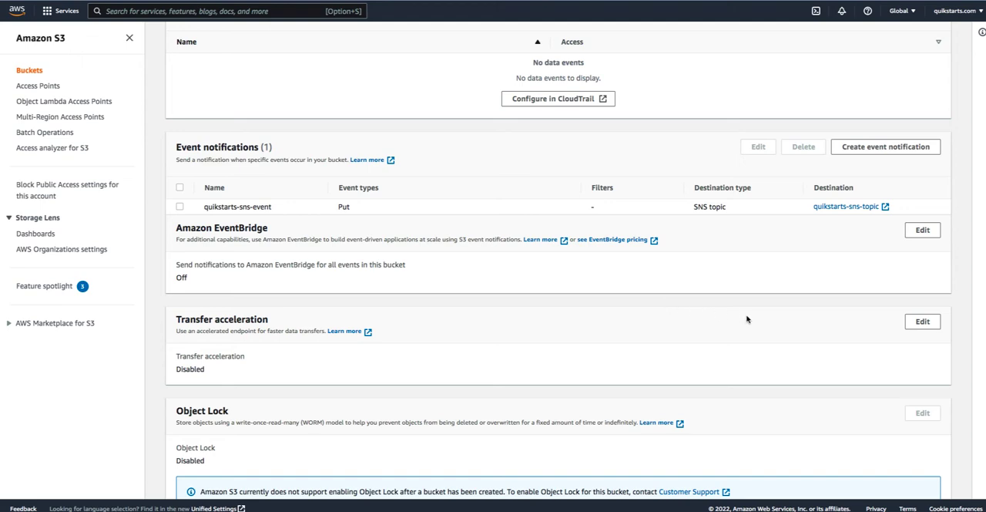
{"action": "scroll", "coordinate": [536, 300], "scroll_direction": "down", "scroll_amount": 5}
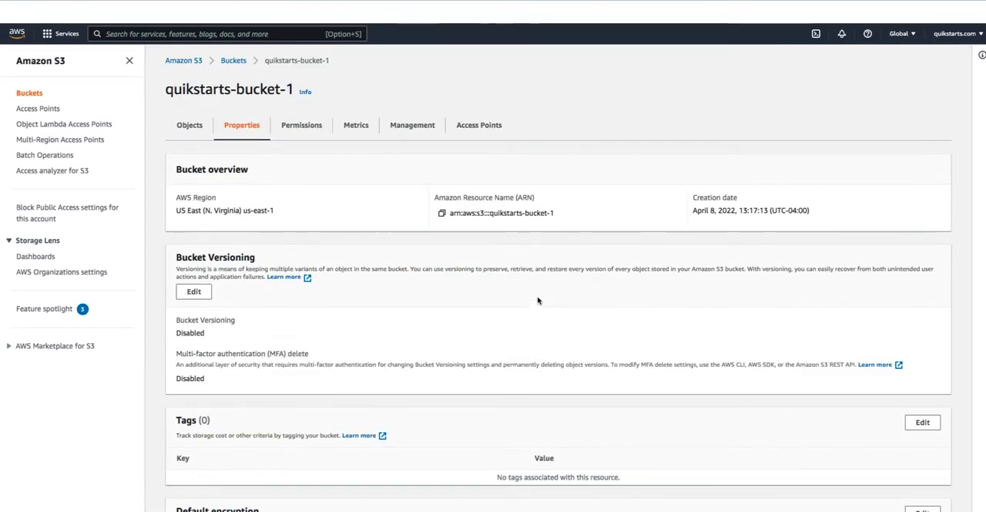
{"action": "left_click", "coordinate": [295, 109]}
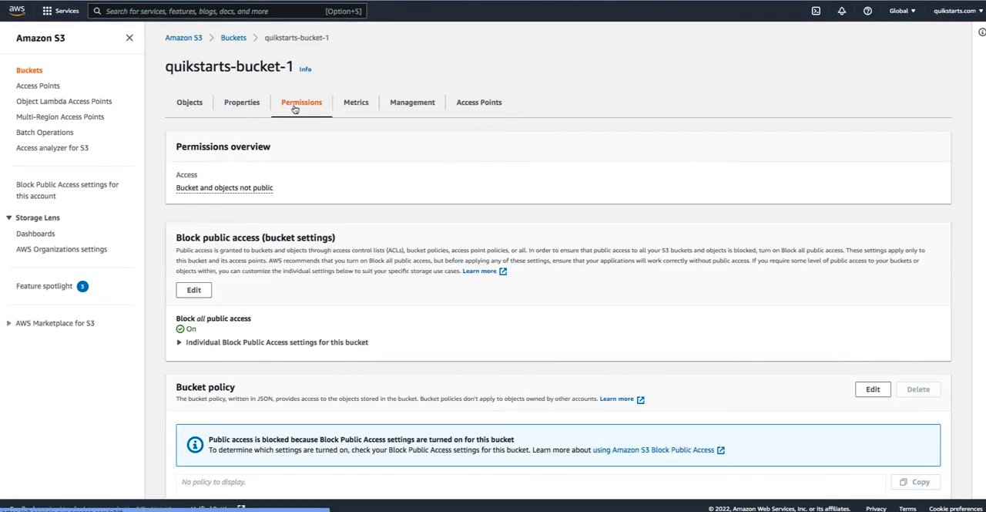
{"action": "scroll", "coordinate": [489, 228], "scroll_direction": "down", "scroll_amount": 1}
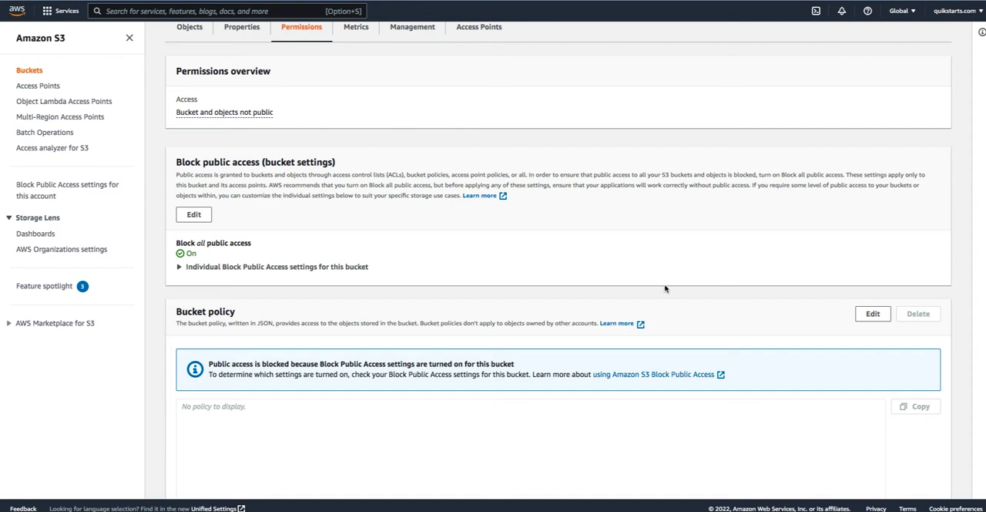
{"action": "left_click", "coordinate": [179, 268]}
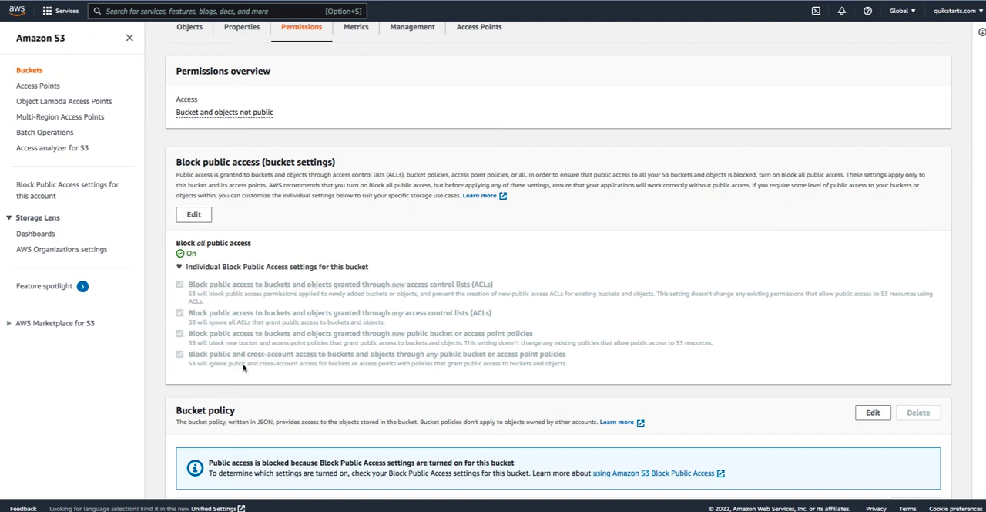
- Turn off Block all public access for the bucket, save the change and confirm it with "confirm"
{"action": "left_click", "coordinate": [192, 221]}
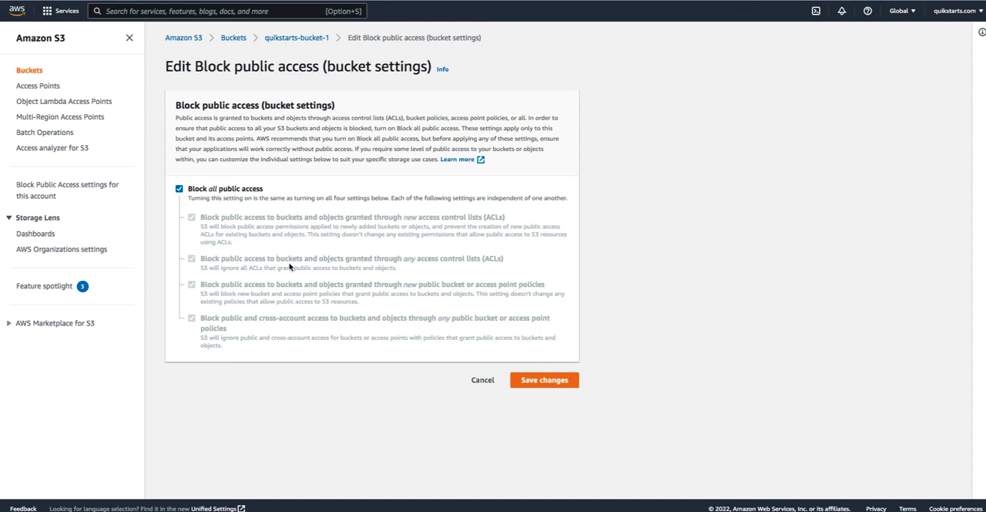
{"action": "left_click", "coordinate": [229, 191]}
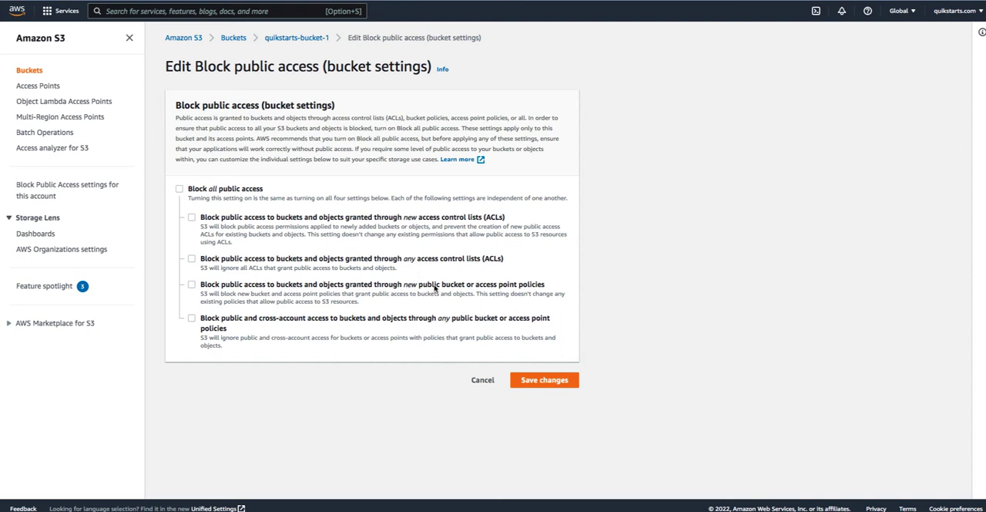
{"action": "left_click", "coordinate": [565, 382]}
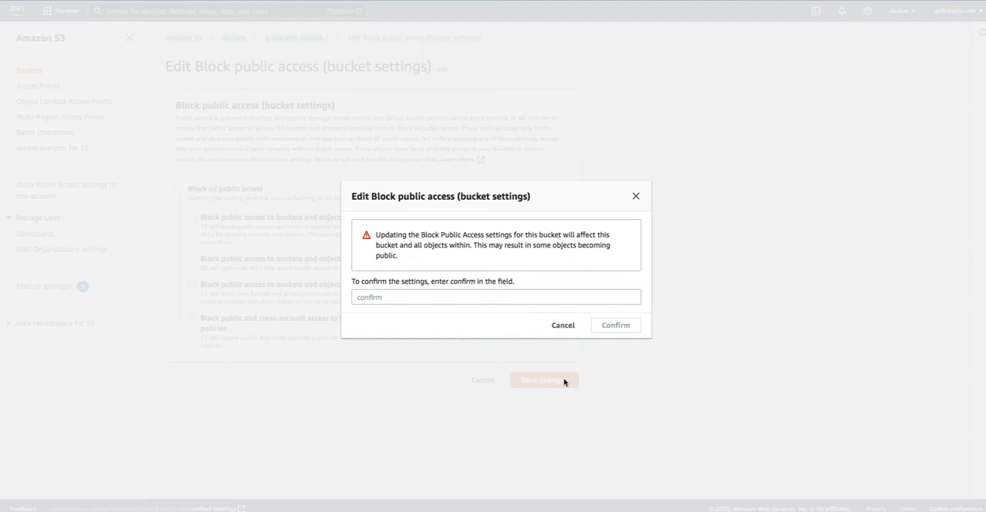
{"action": "left_click", "coordinate": [499, 297]}
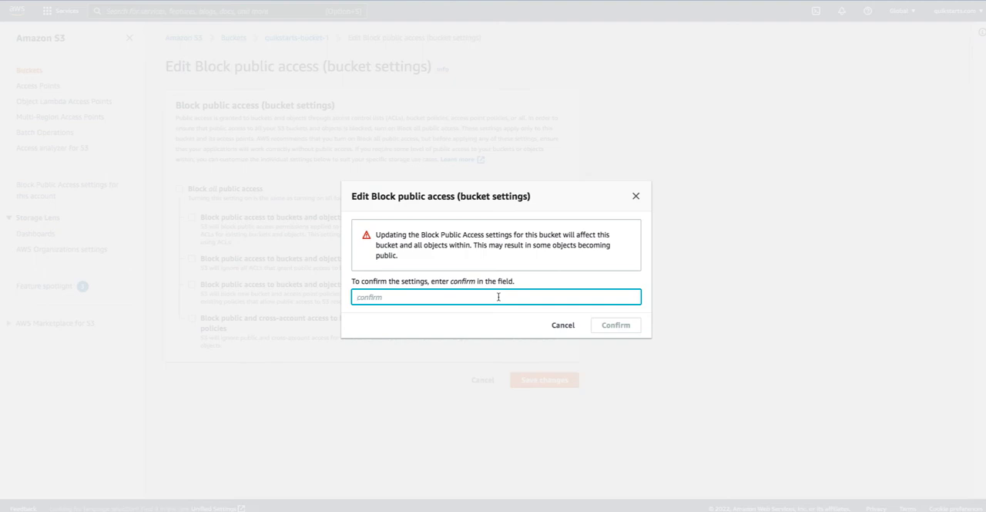
{"action": "type", "text": "confirm"}
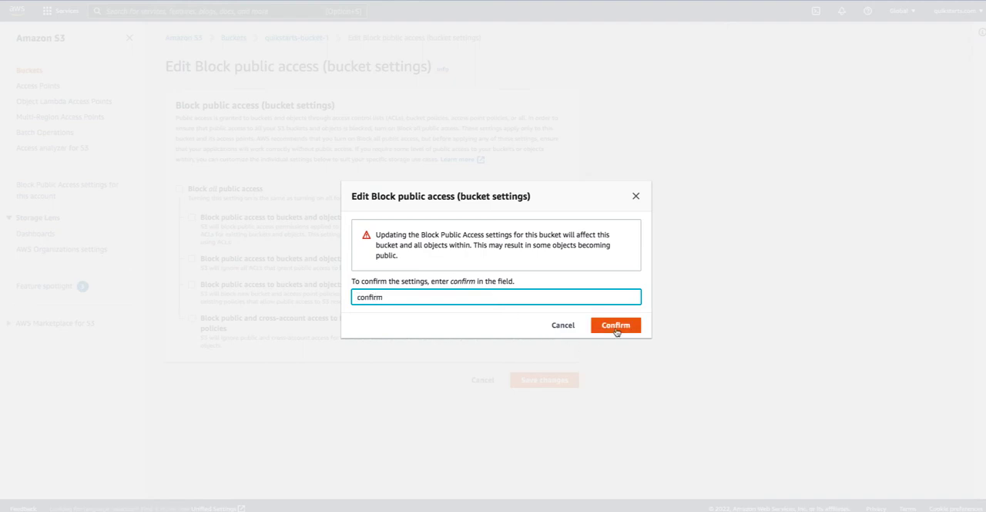
{"action": "left_click", "coordinate": [628, 325]}
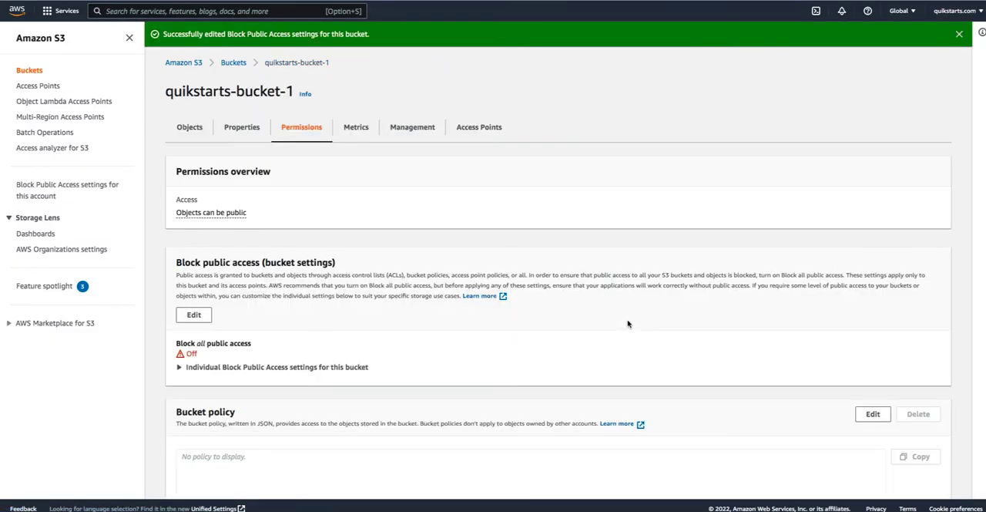
- Review the bucket's public access settings and reload the website endpoint page to retest access
{"action": "scroll", "coordinate": [669, 330], "scroll_direction": "down", "scroll_amount": 3}
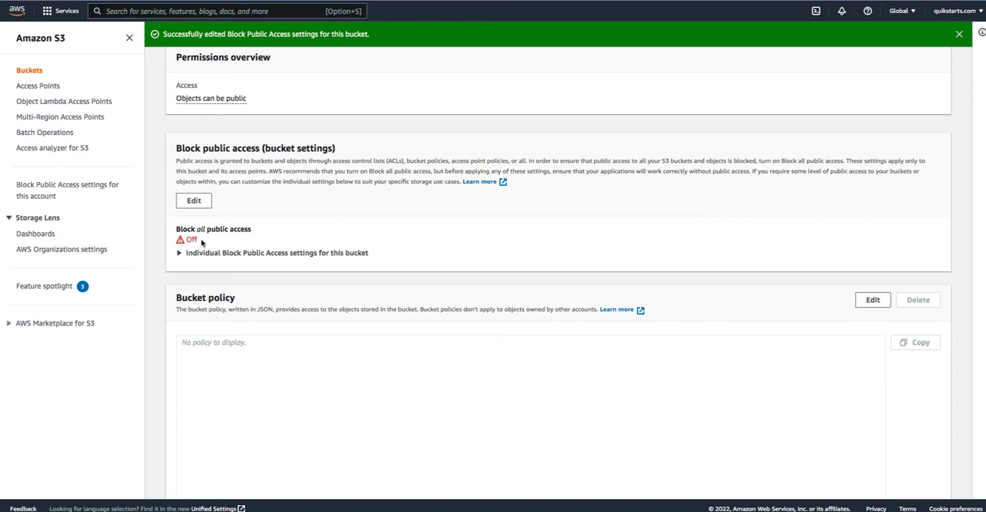
{"action": "scroll", "coordinate": [202, 242], "scroll_direction": "down", "scroll_amount": 1}
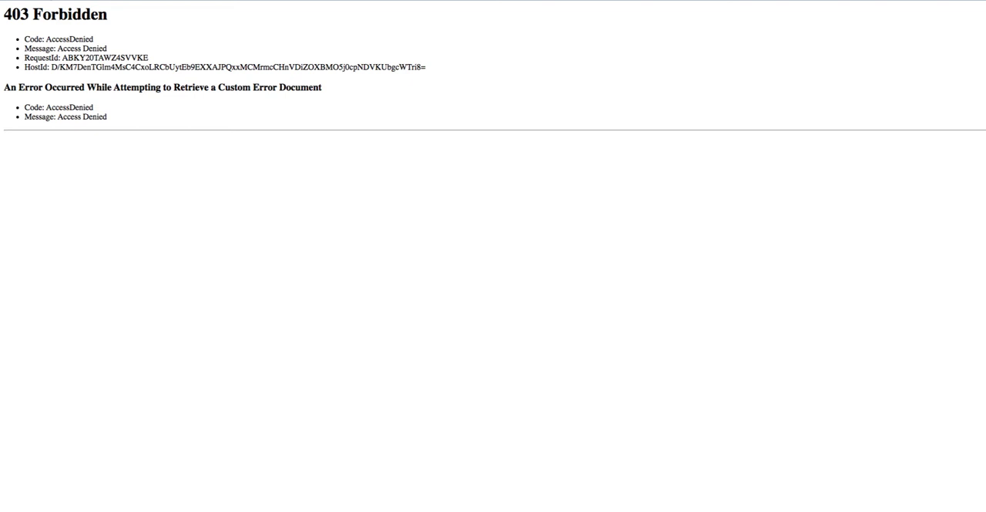
{"action": "key", "text": "super+r"}
{"action": "key", "text": "super+r"}
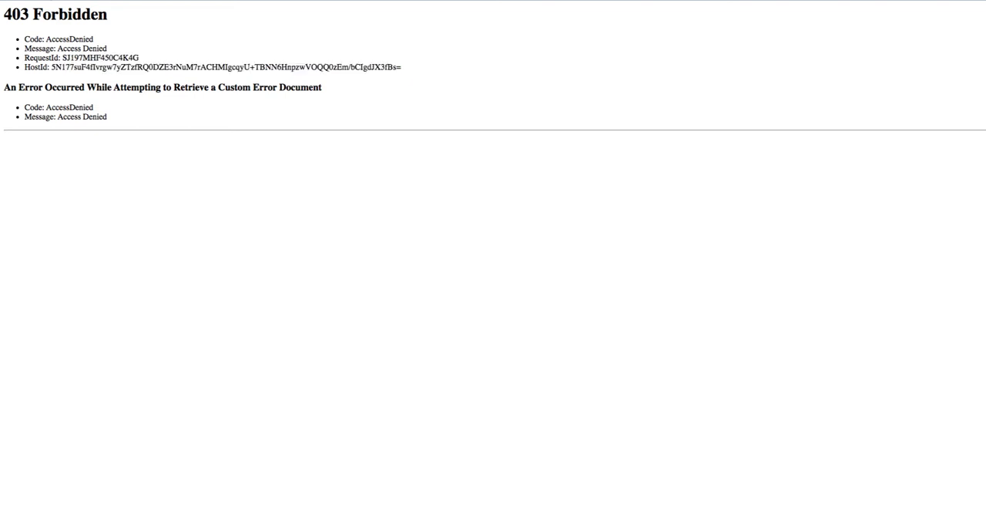
{"action": "key", "text": "super+r"}
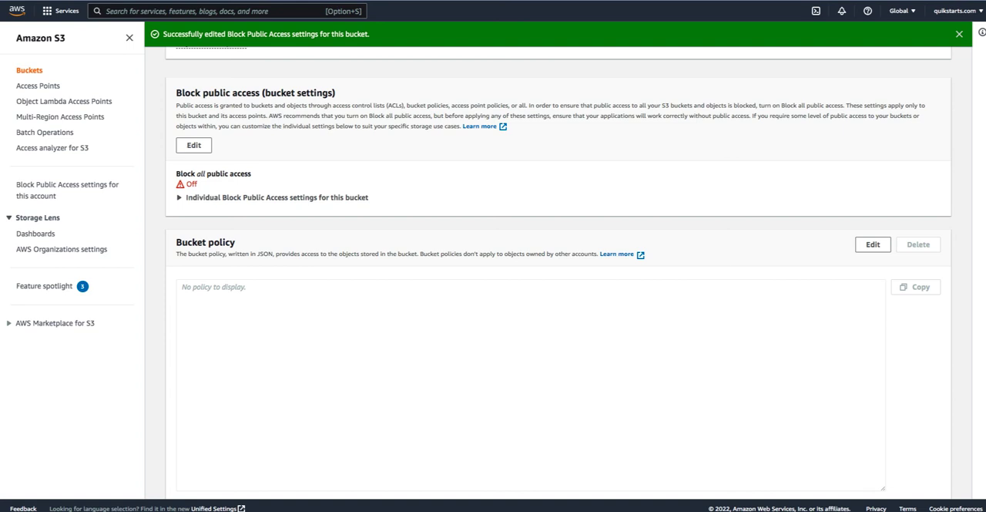
- Replace the bucket policy text with a pasted PublicReadGetObject statement allowing s3:GetObject for principal "*" on the bucket's website endpoint URL as resource
{"action": "scroll", "coordinate": [539, 273], "scroll_direction": "up", "scroll_amount": 3}
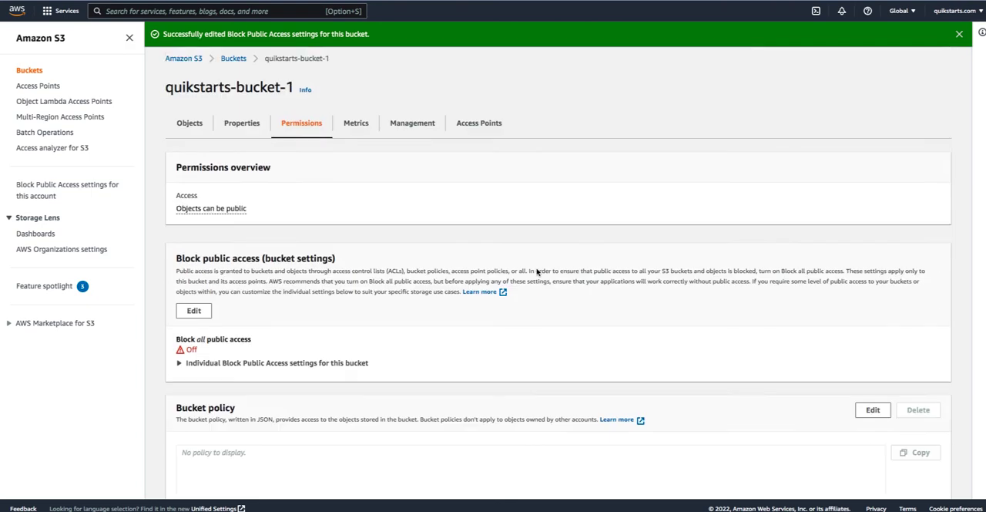
{"action": "scroll", "coordinate": [537, 272], "scroll_direction": "down", "scroll_amount": 1}
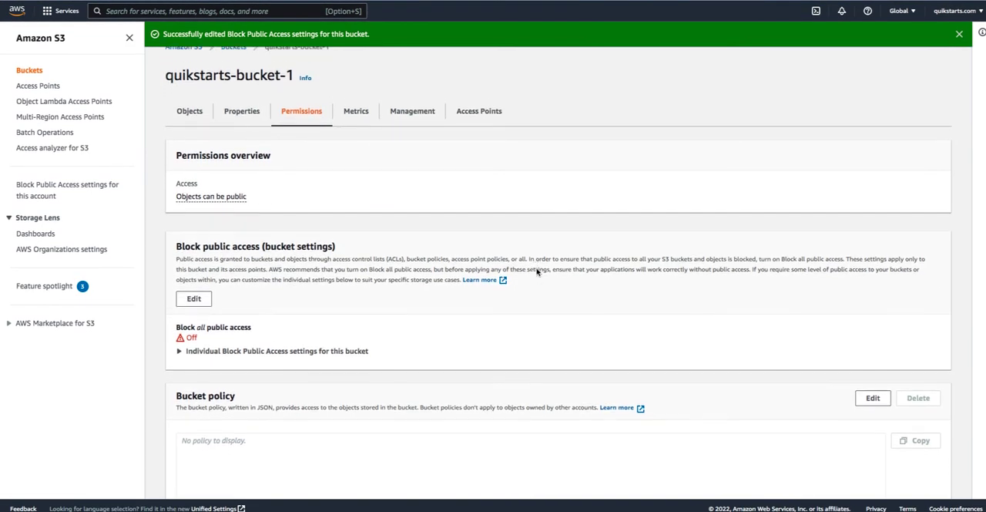
{"action": "scroll", "coordinate": [537, 271], "scroll_direction": "down", "scroll_amount": 5}
{"action": "scroll", "coordinate": [537, 270], "scroll_direction": "up", "scroll_amount": 1}
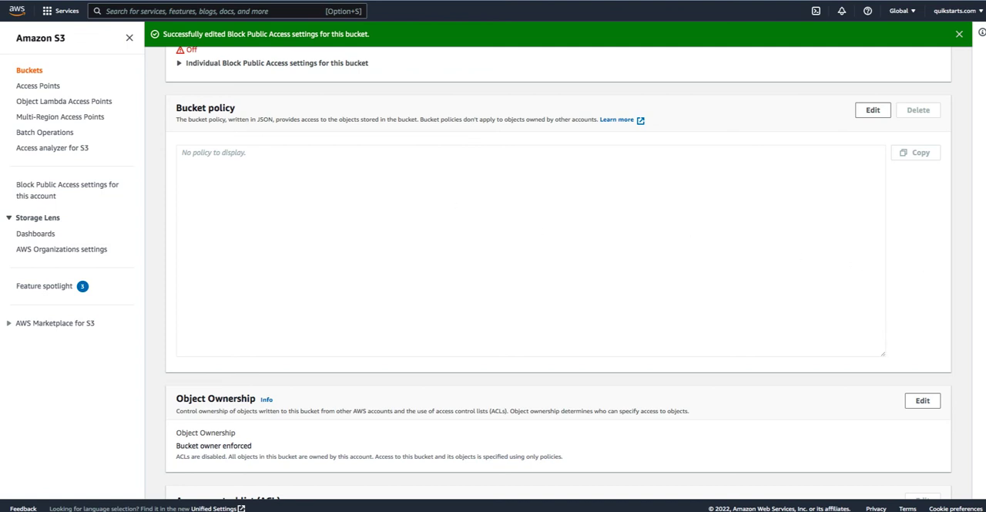
{"action": "left_click", "coordinate": [869, 112]}
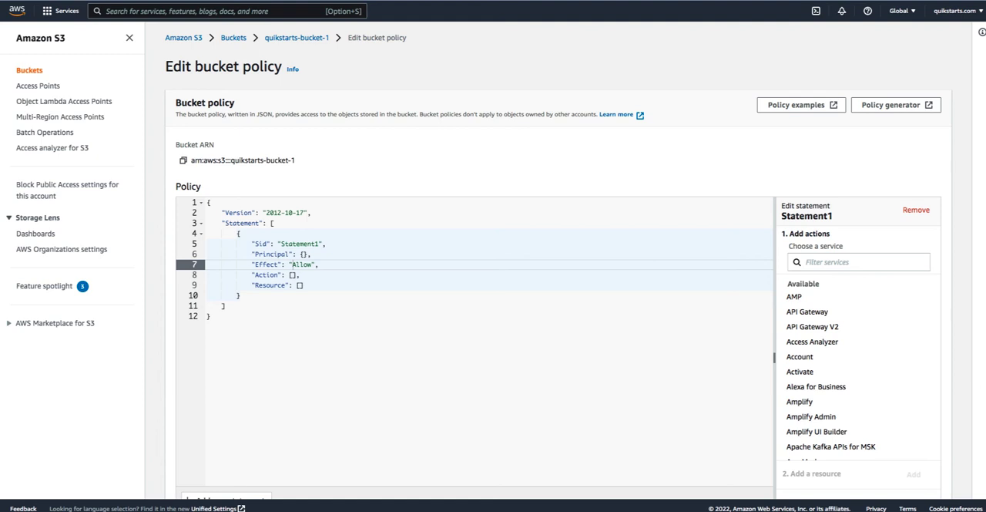
{"action": "key", "text": "ctrl+a"}
{"action": "type", "text": "{     \"Version\": \"2012-10-17\",     \"Statement\": [         {             \"Sid\": \"PublicReadGetObject\",             \"Effect\": \"Allow\",             \"Principal\": \"*\",             \"Action\": [                 \"s3:GetObject\"             ],             \"Resource\": [                 \"http://quikstarts-bucket-1.s3-website-us-east-1.amazonaws.com\"             ]         }     ] }"}
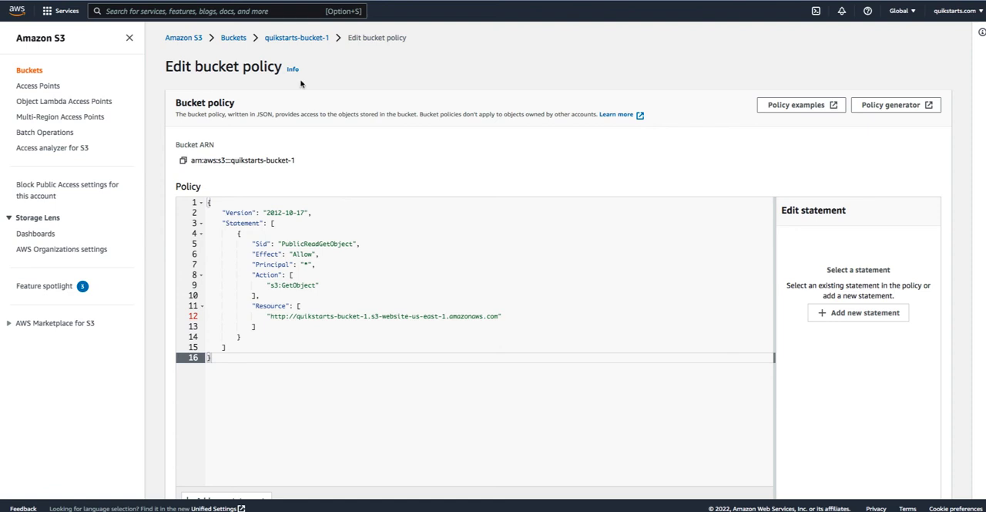
- Copy the bucket ARN from the properties of quikstarts-bucket-1
{"action": "left_click", "coordinate": [285, 39]}
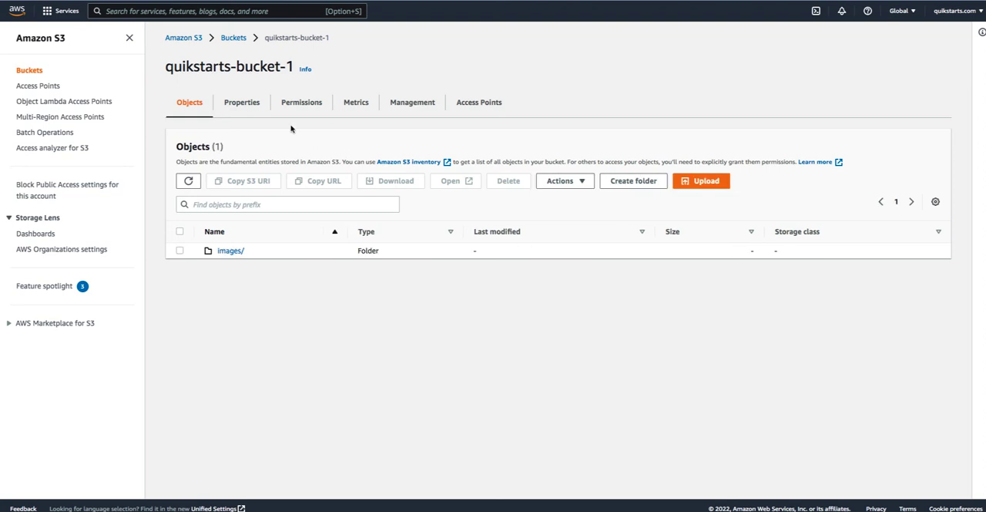
{"action": "left_click", "coordinate": [254, 109]}
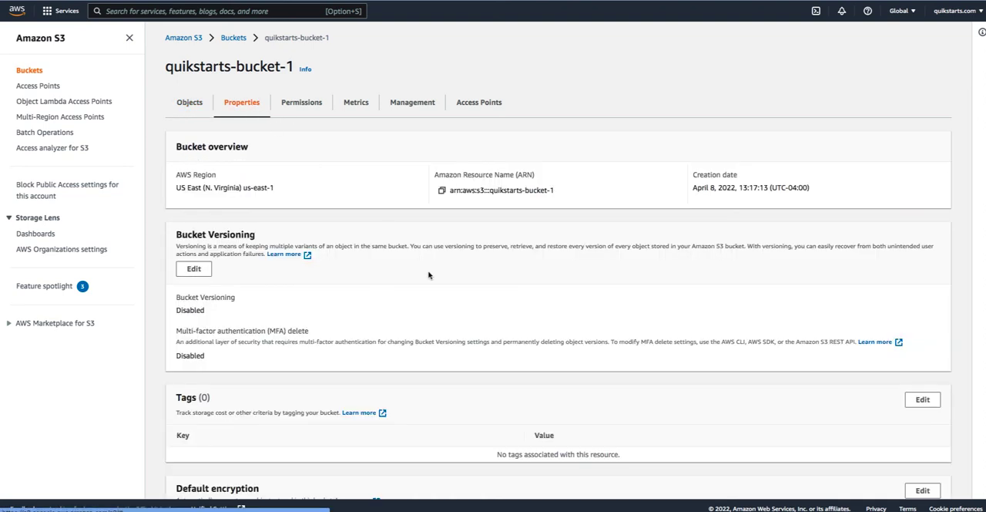
{"action": "scroll", "coordinate": [429, 274], "scroll_direction": "down", "scroll_amount": 1}
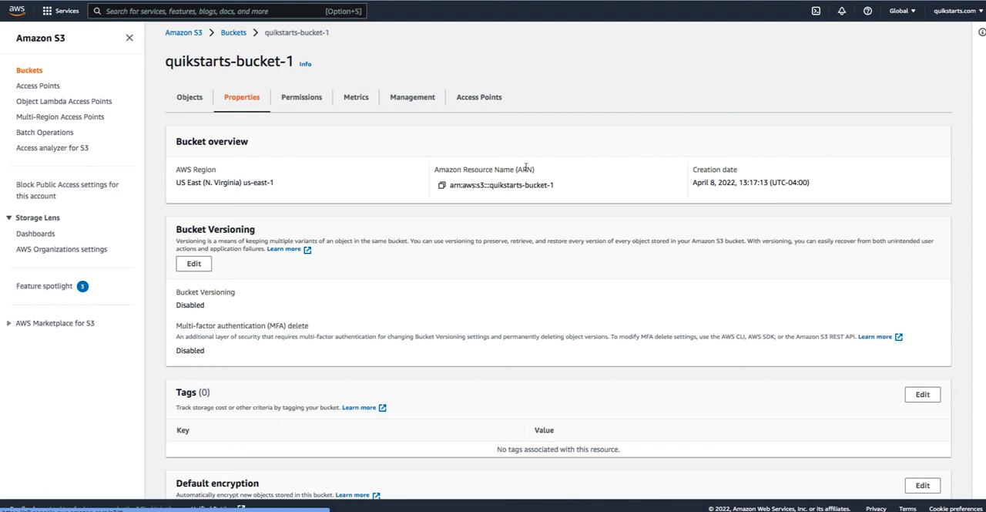
{"action": "left_click", "coordinate": [442, 185]}
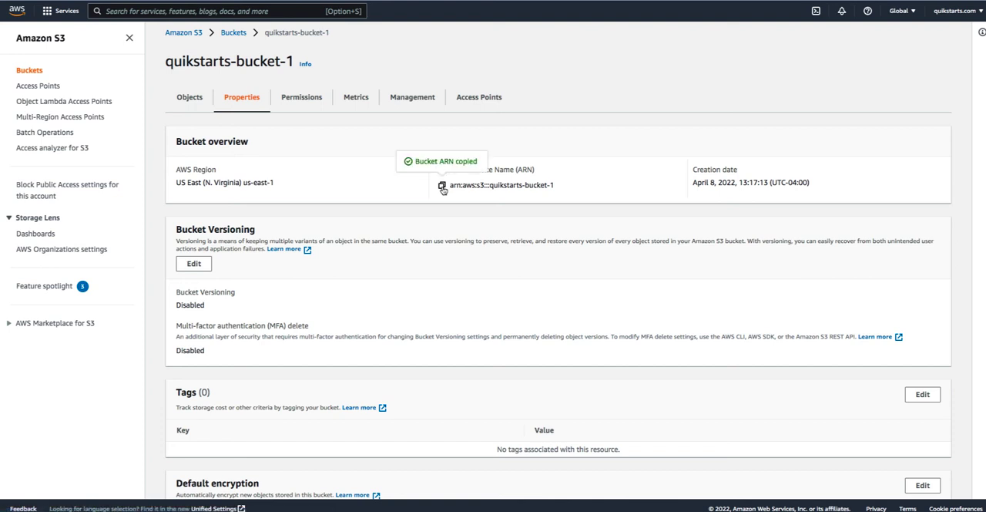
- Edit the bucket policy, replacing its text with the PublicReadGetObject statement that uses resource "arn:aws:s3:::quikstarts-bucket-1"
{"action": "left_click", "coordinate": [301, 97]}
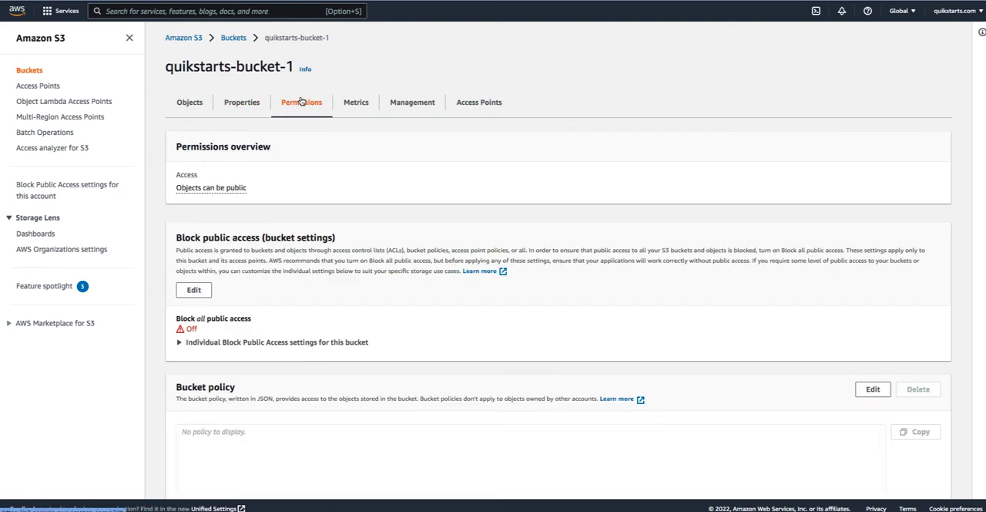
{"action": "scroll", "coordinate": [377, 249], "scroll_direction": "down", "scroll_amount": 3}
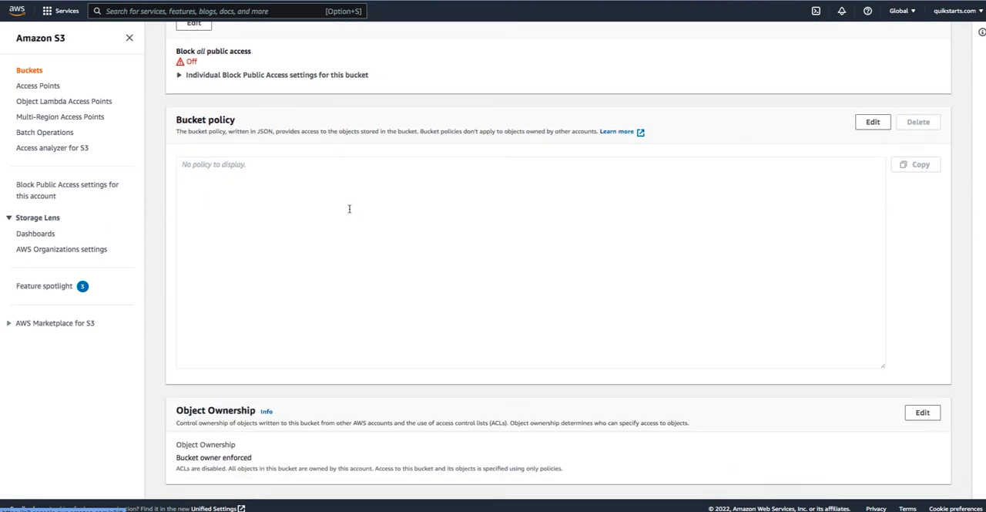
{"action": "left_click", "coordinate": [349, 208]}
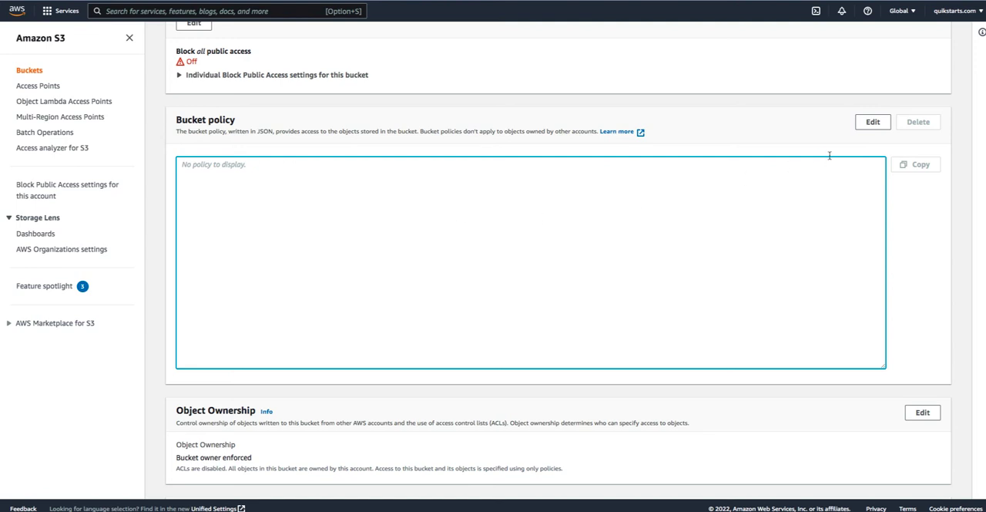
{"action": "left_click", "coordinate": [873, 122]}
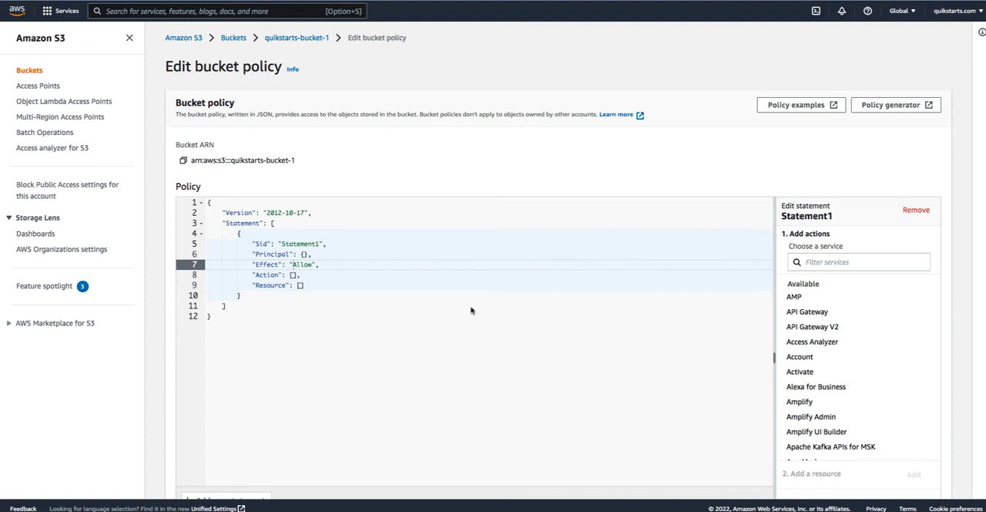
{"action": "left_click", "coordinate": [270, 318]}
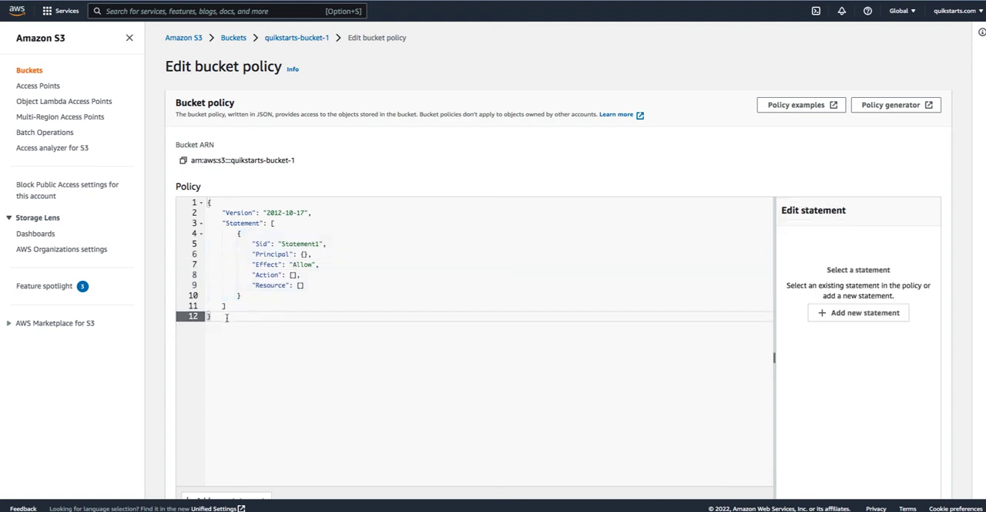
{"action": "left_click_drag", "start_coordinate": [270, 319], "coordinate": [207, 200]}
{"action": "key", "text": "super+v"}
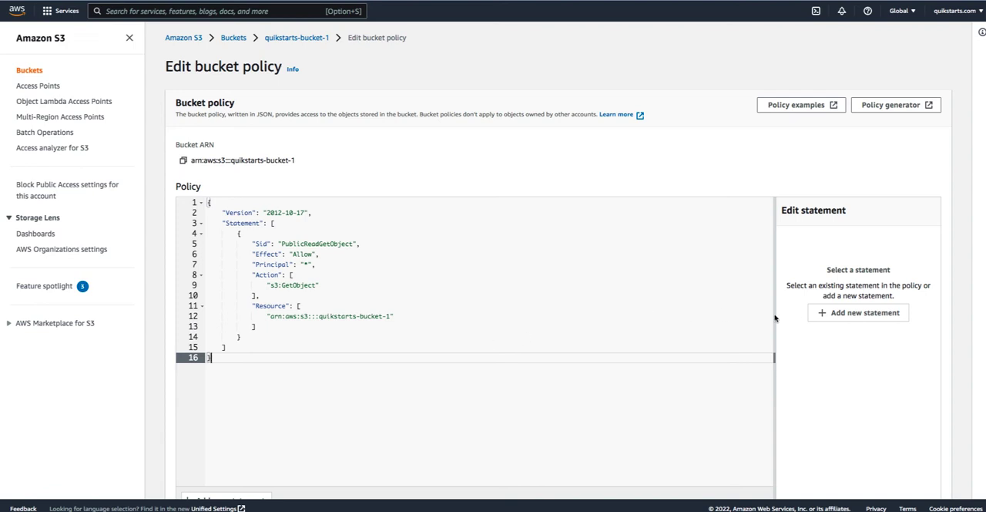
- Review the pasted policy and try to save it with the plain bucket ARN as resource
{"action": "scroll", "coordinate": [804, 317], "scroll_direction": "down", "scroll_amount": 3}
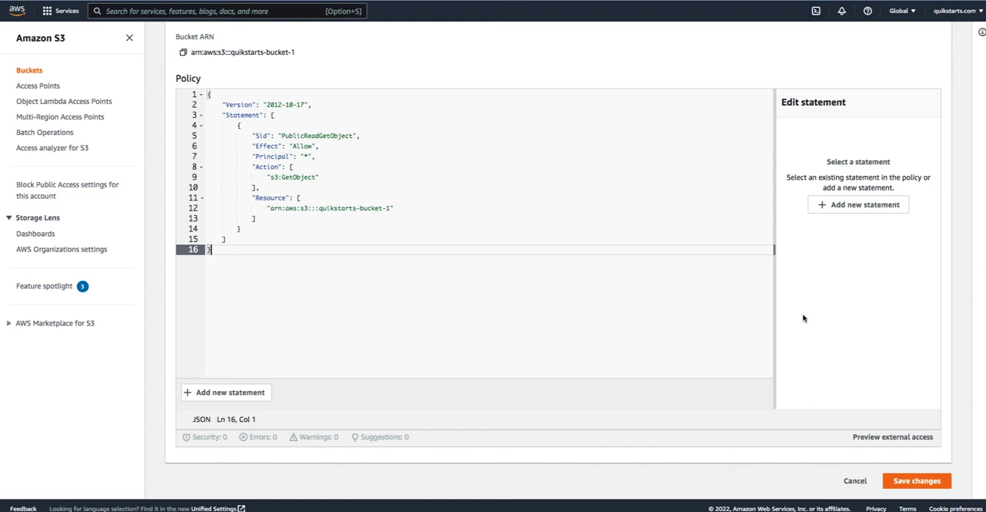
{"action": "scroll", "coordinate": [803, 317], "scroll_direction": "up", "scroll_amount": 3}
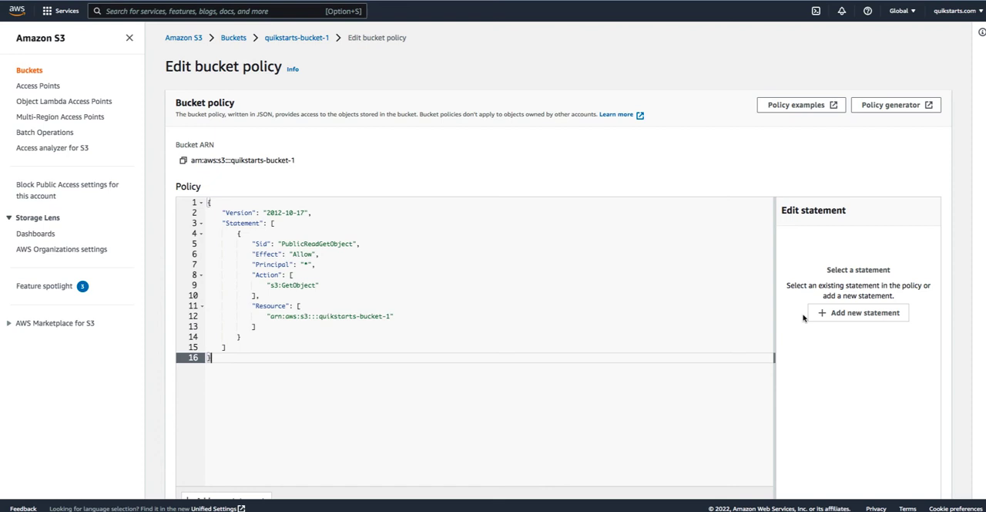
{"action": "scroll", "coordinate": [804, 317], "scroll_direction": "down", "scroll_amount": 3}
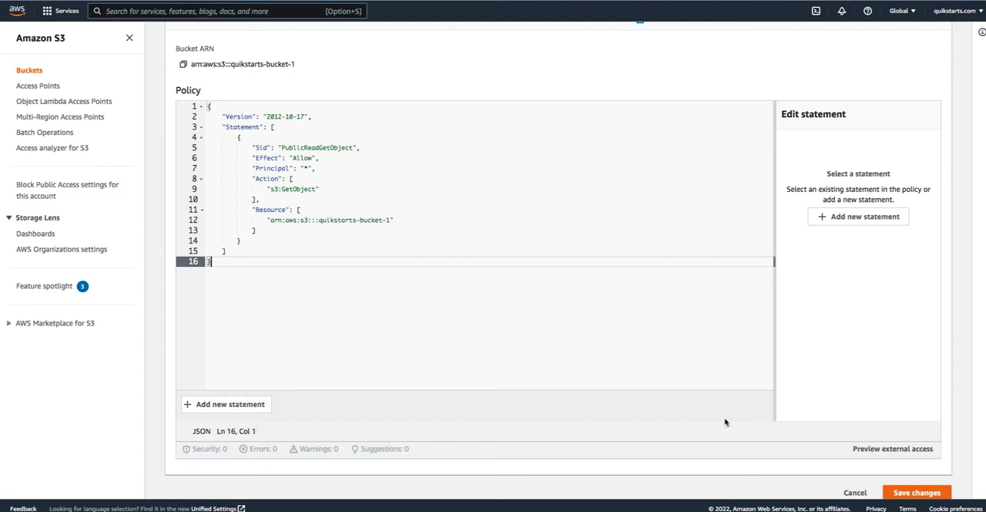
{"action": "left_click", "coordinate": [900, 494]}
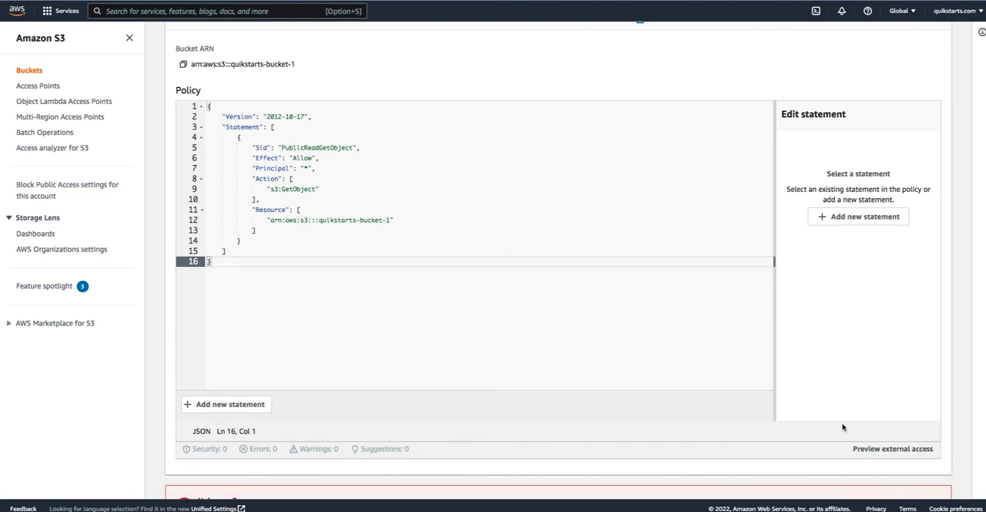
- Expand the API response below the policy editor and read its details
{"action": "scroll", "coordinate": [843, 428], "scroll_direction": "down", "scroll_amount": 1}
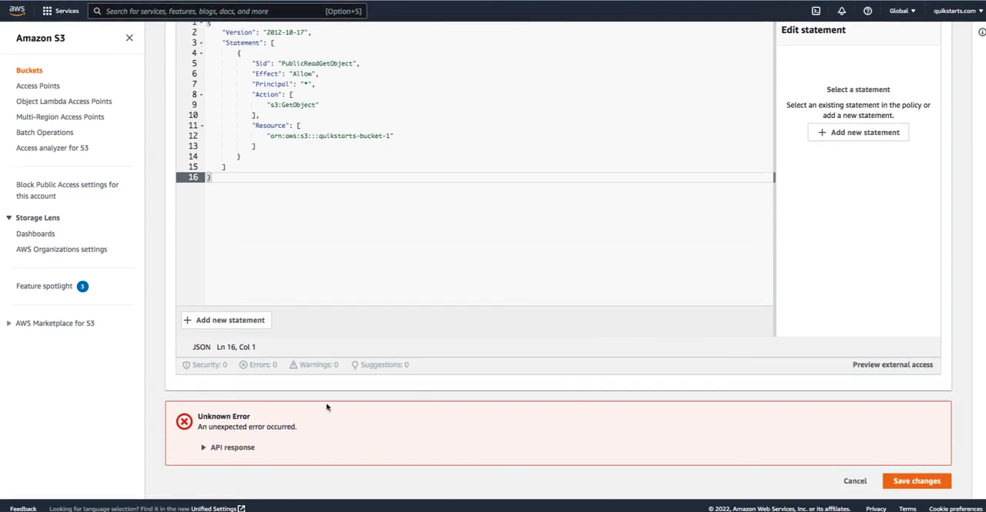
{"action": "left_click", "coordinate": [205, 448]}
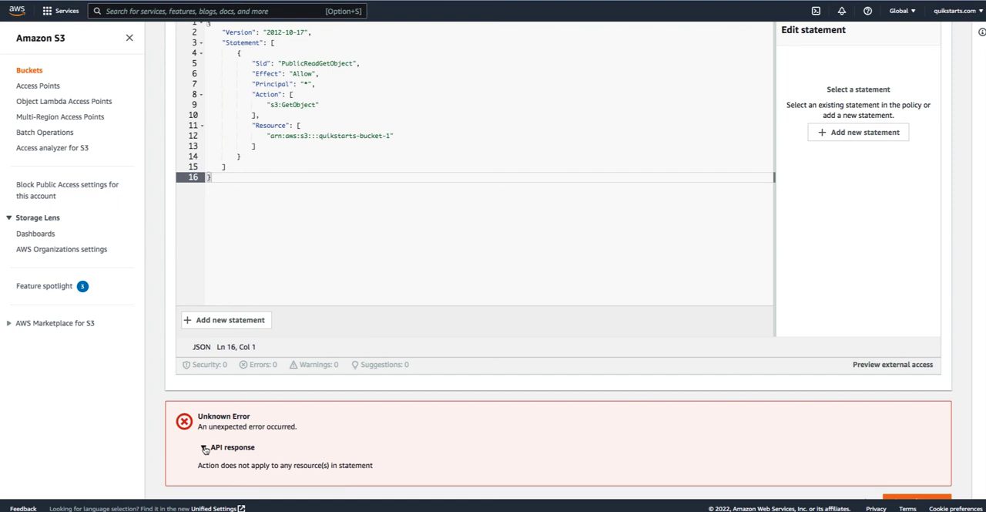
{"action": "scroll", "coordinate": [429, 432], "scroll_direction": "down", "scroll_amount": 1}
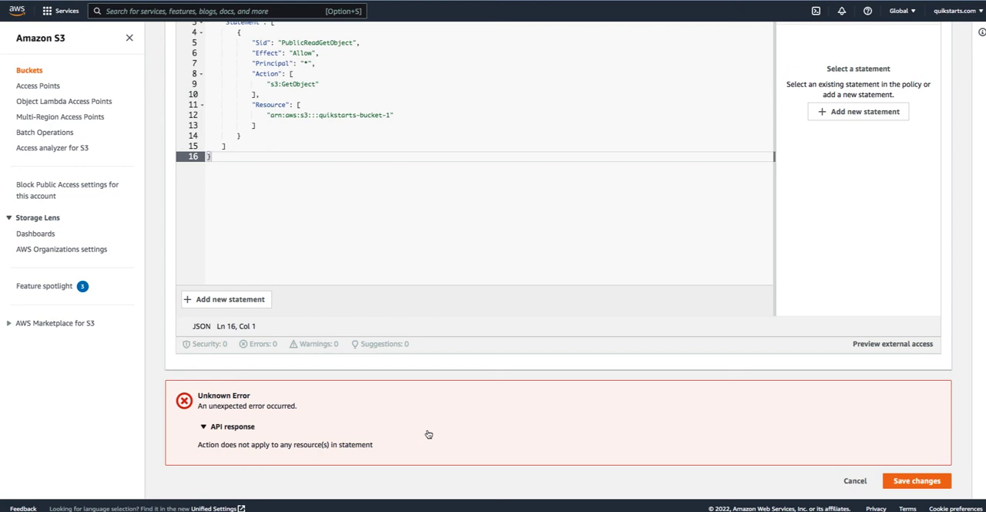
- Append "/*" to the bucket ARN in the policy's Resource entry and save the bucket policy
{"action": "scroll", "coordinate": [430, 434], "scroll_direction": "up", "scroll_amount": 3}
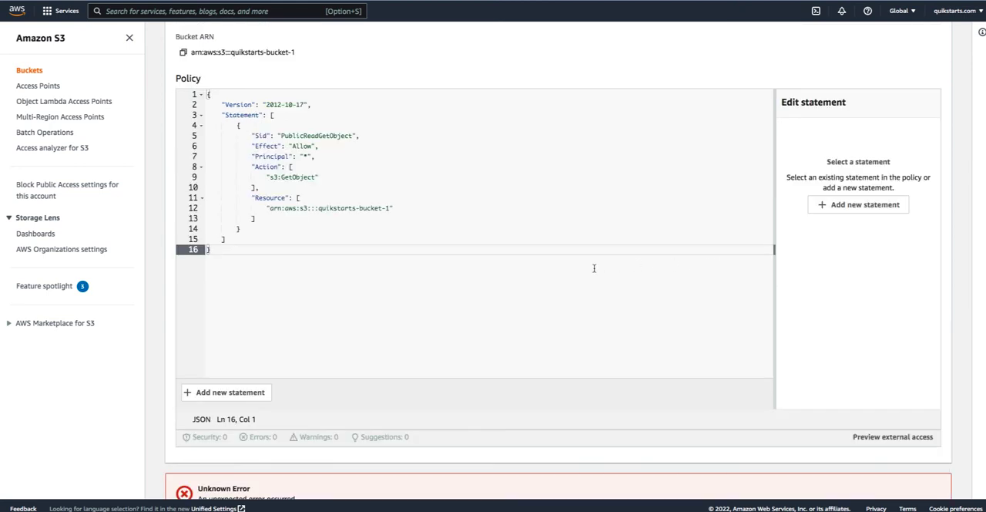
{"action": "left_click", "coordinate": [383, 209]}
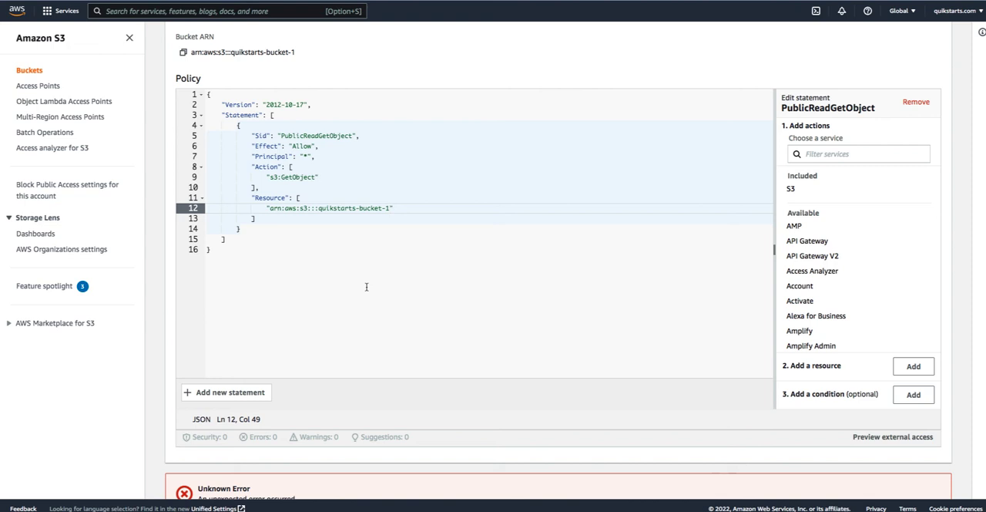
{"action": "scroll", "coordinate": [419, 304], "scroll_direction": "down", "scroll_amount": 1}
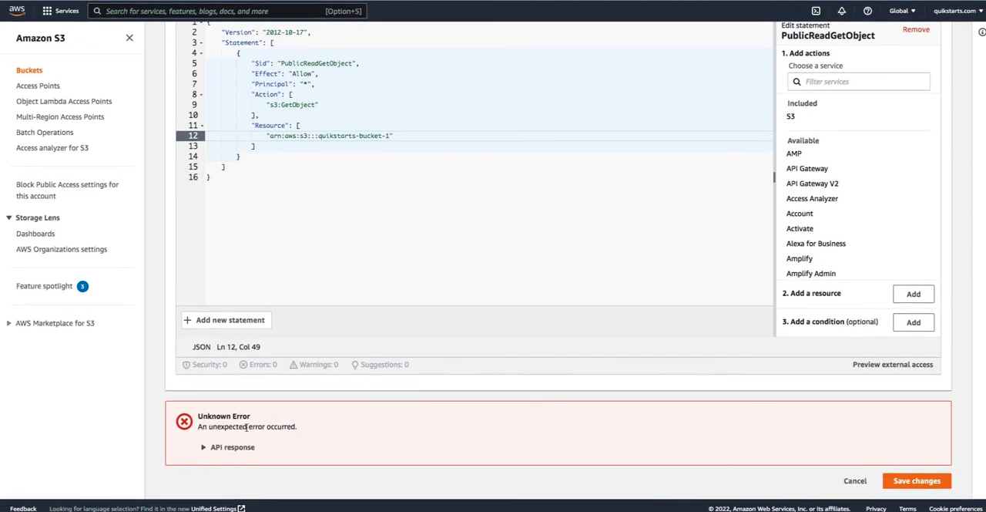
{"action": "scroll", "coordinate": [369, 276], "scroll_direction": "up", "scroll_amount": 2}
{"action": "scroll", "coordinate": [369, 277], "scroll_direction": "up", "scroll_amount": 1}
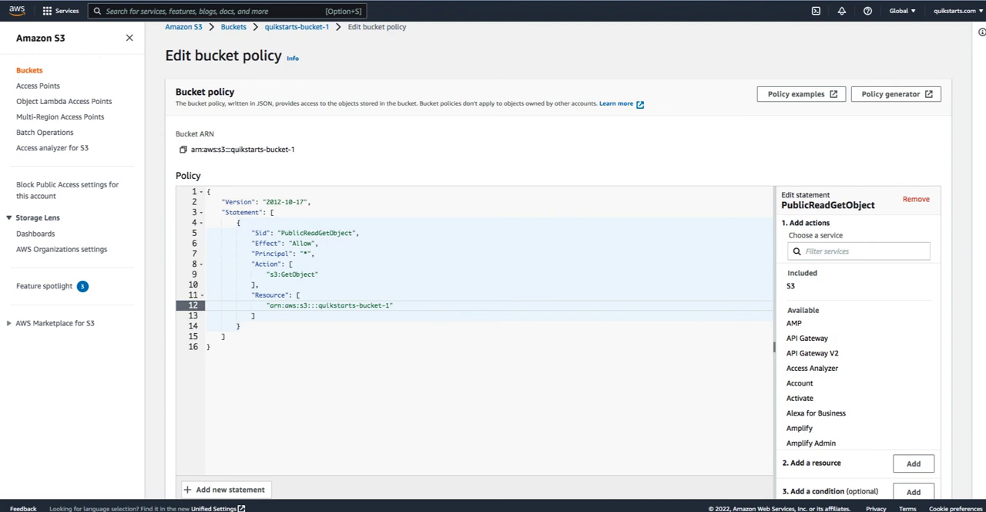
{"action": "type", "text": "/*"}
{"action": "scroll", "coordinate": [690, 338], "scroll_direction": "down", "scroll_amount": 1}
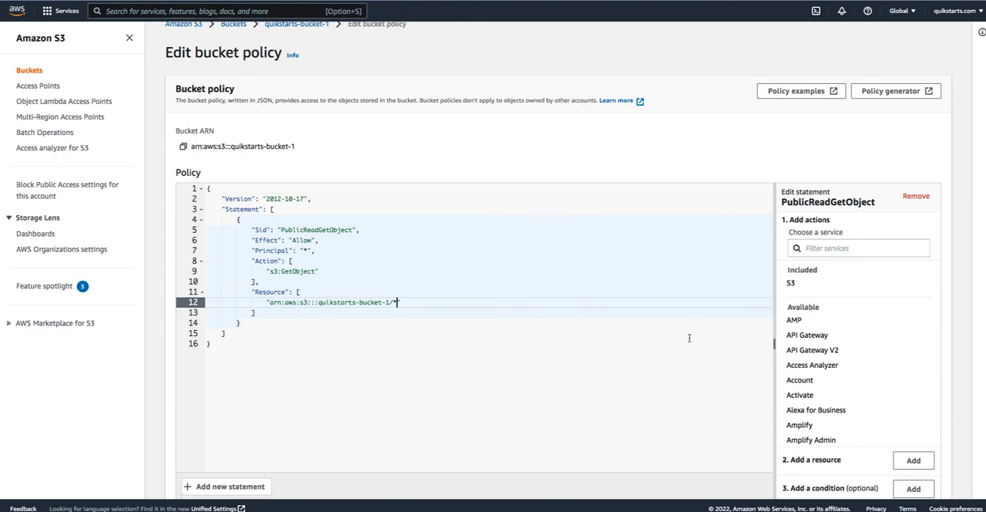
{"action": "scroll", "coordinate": [690, 338], "scroll_direction": "down", "scroll_amount": 3}
{"action": "left_click", "coordinate": [918, 478]}
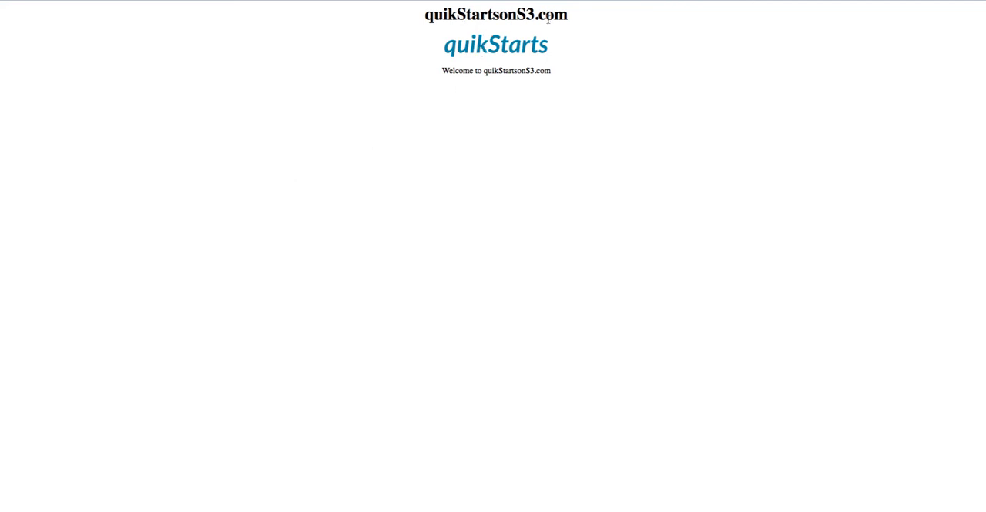
- Check the heading and the welcome text on the hosted website page
{"action": "left_click_drag", "start_coordinate": [571, 18], "coordinate": [423, 17]}
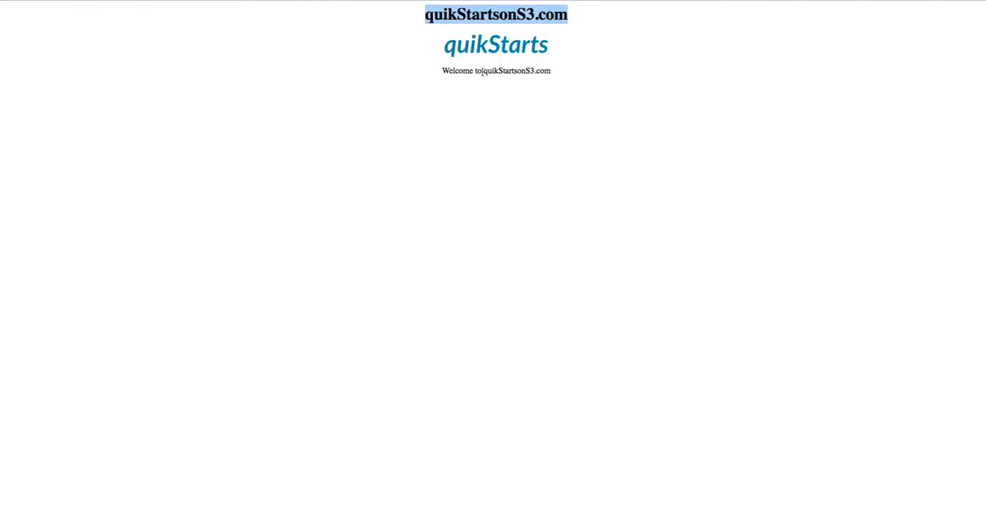
{"action": "left_click", "coordinate": [538, 71]}
{"action": "left_click_drag", "start_coordinate": [538, 71], "coordinate": [442, 71]}
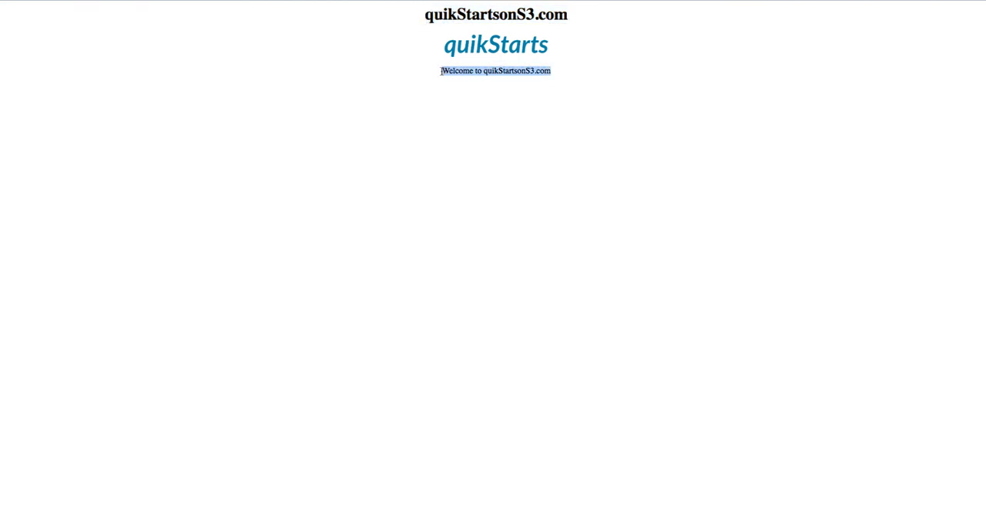
{"action": "left_click", "coordinate": [456, 103]}
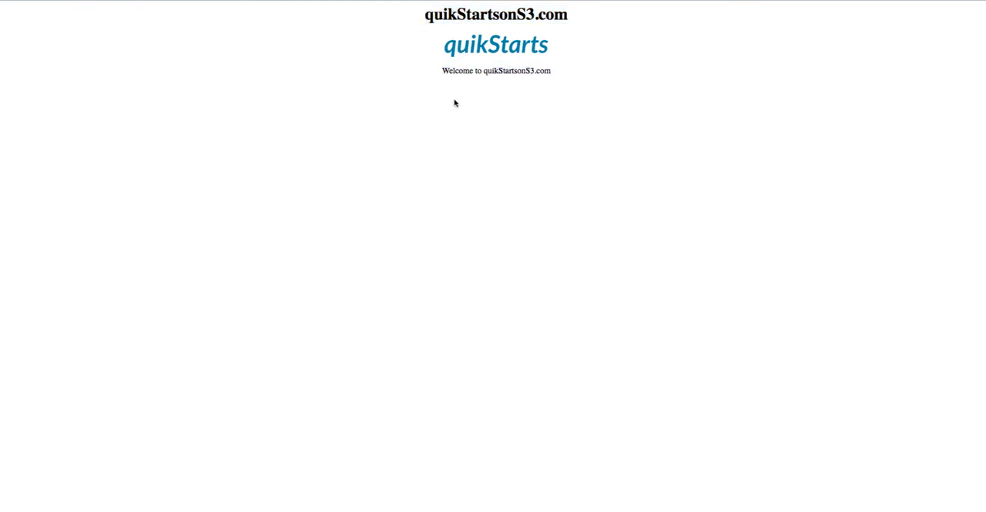
- Open the page's quikStarts logo image in a new tab and inspect its element to see the source address
{"action": "right_click", "coordinate": [471, 49]}
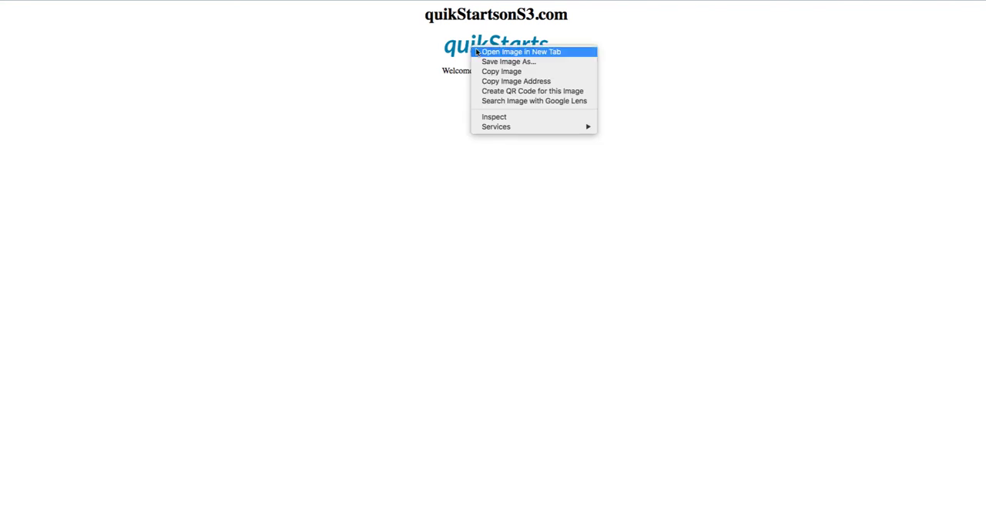
{"action": "left_click", "coordinate": [480, 51]}
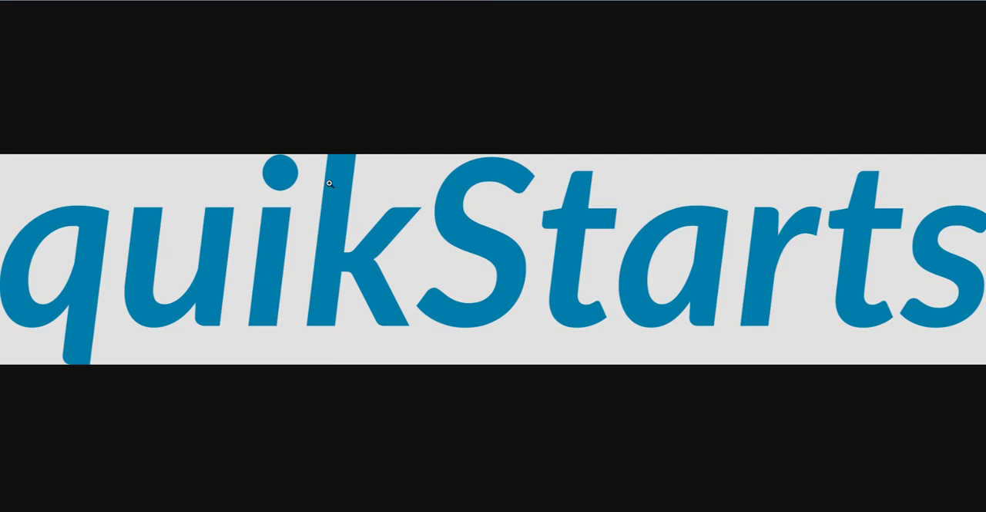
{"action": "right_click", "coordinate": [323, 218]}
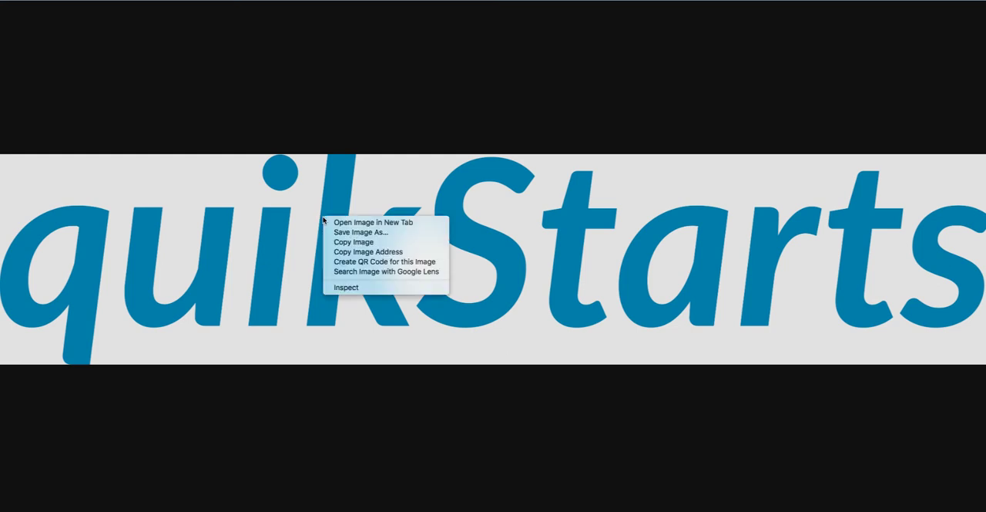
{"action": "left_click", "coordinate": [348, 288]}
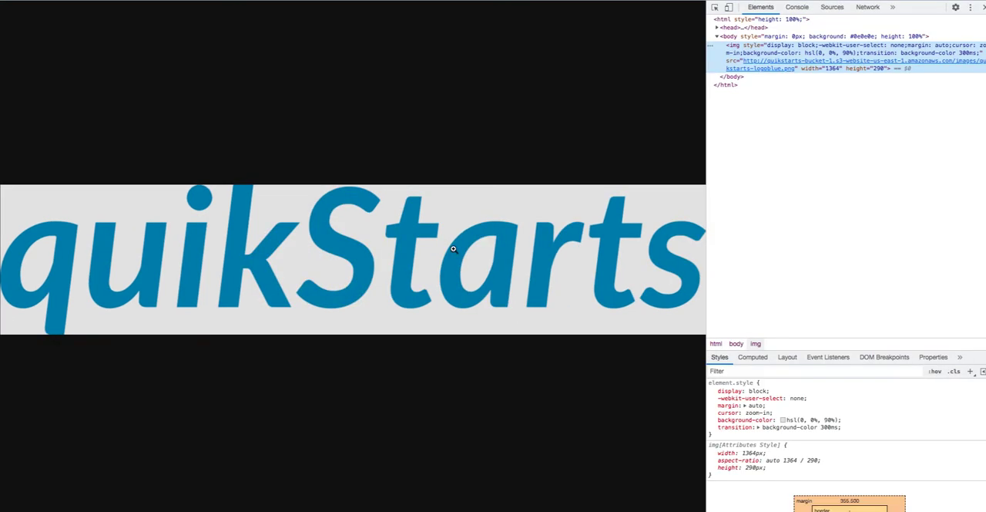
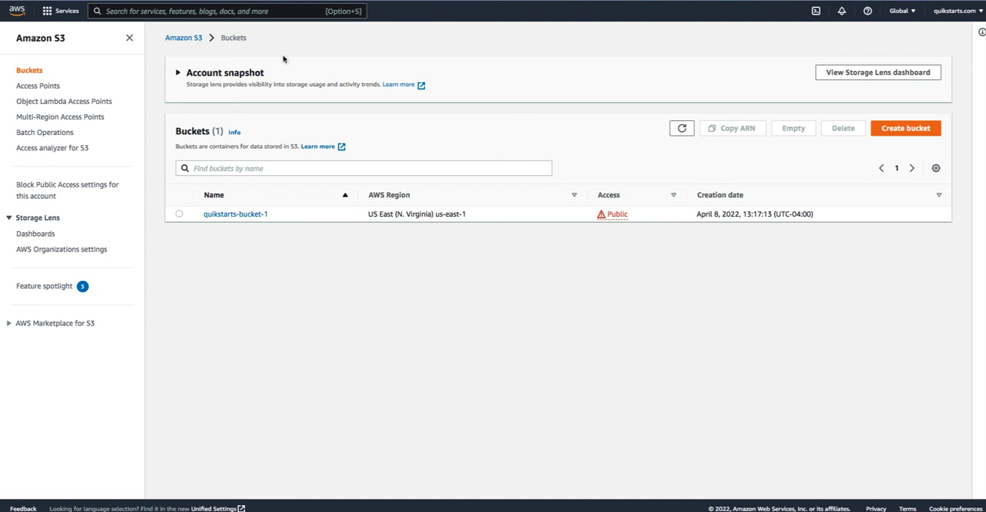
- Upload the file qs-404.html to the root of the quikstarts-bucket-1 bucket
{"action": "left_click", "coordinate": [236, 214]}
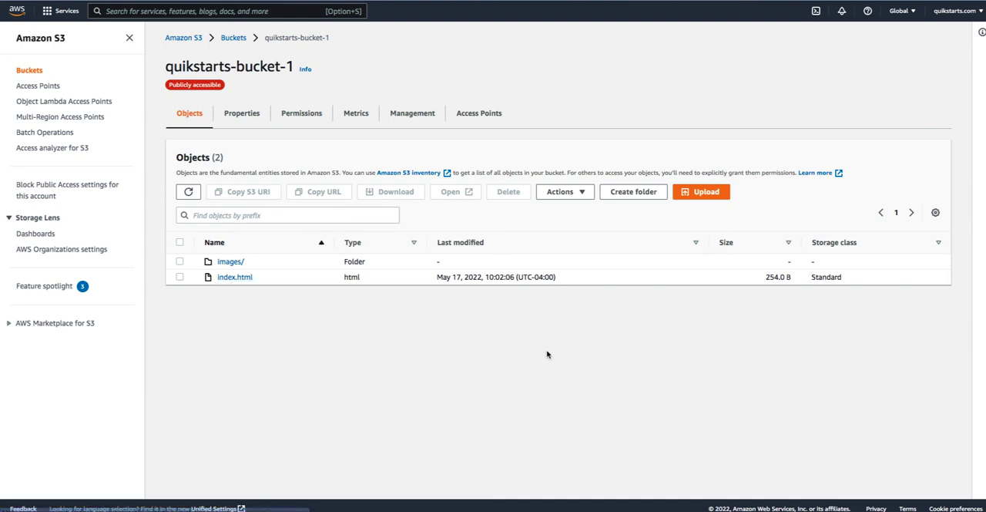
{"action": "left_click", "coordinate": [706, 193]}
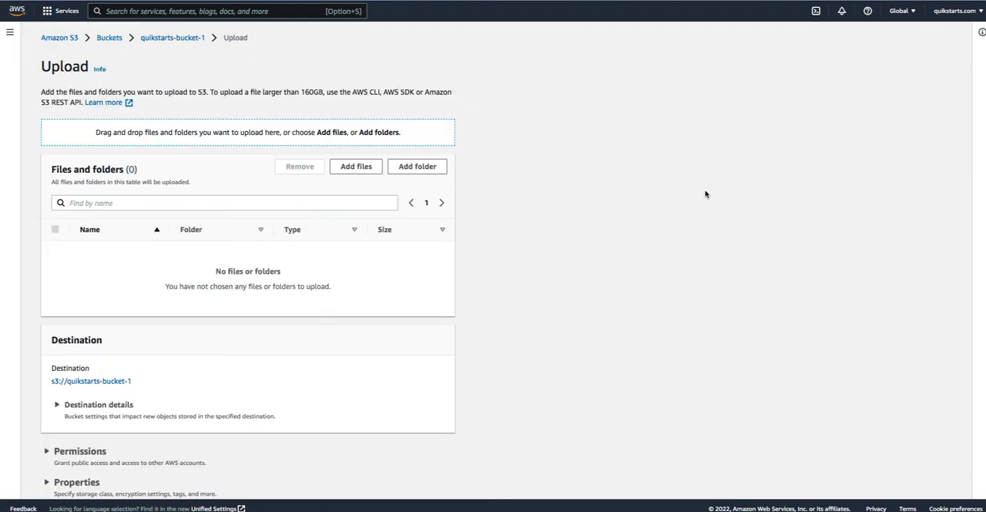
{"action": "left_click", "coordinate": [356, 167]}
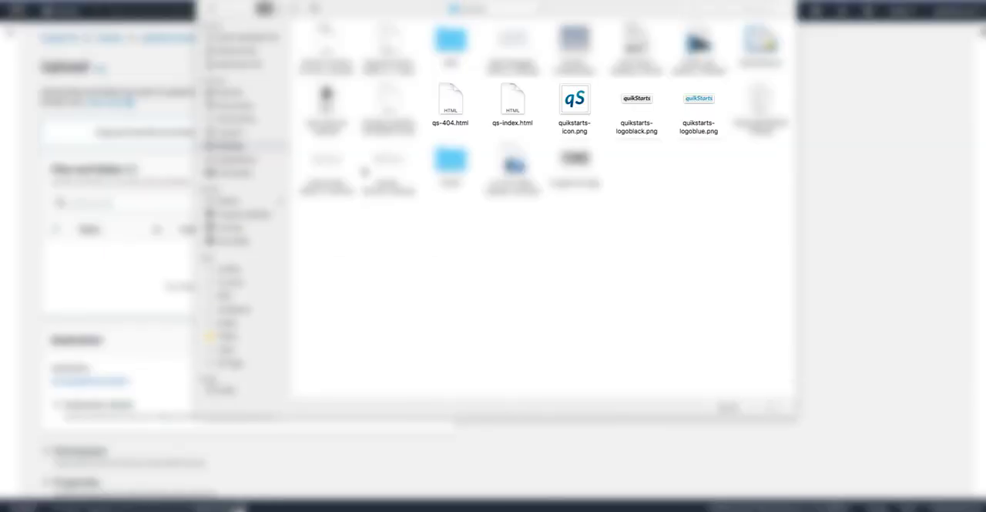
{"action": "left_click", "coordinate": [457, 105]}
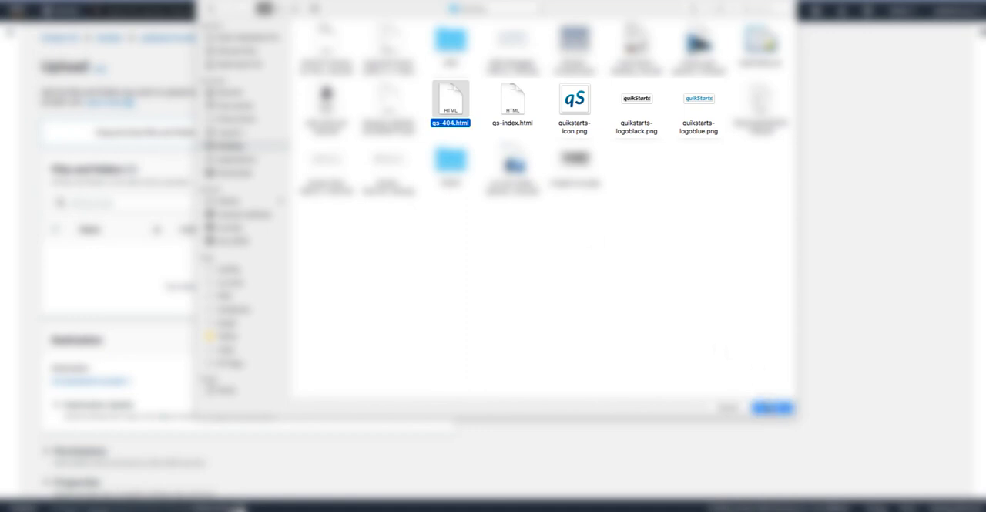
{"action": "left_click", "coordinate": [773, 408]}
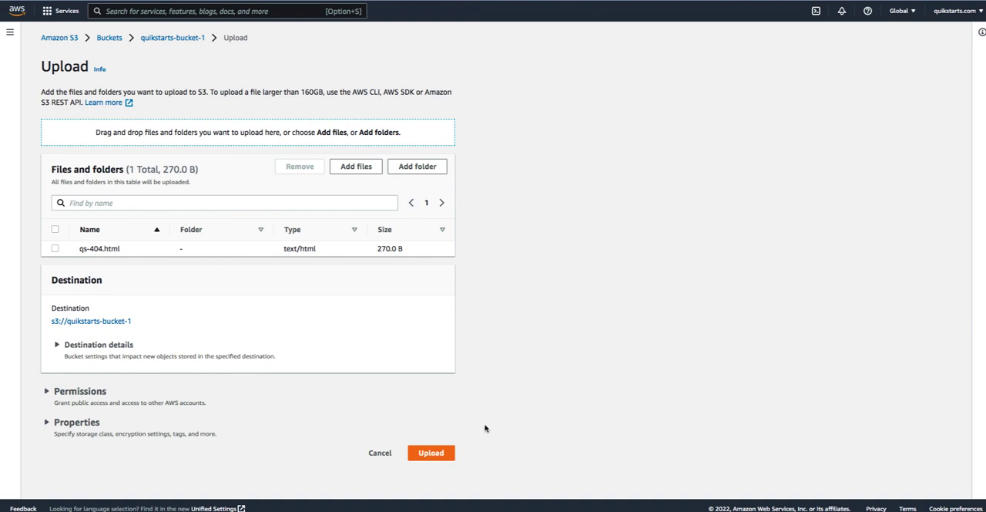
{"action": "left_click", "coordinate": [431, 455]}
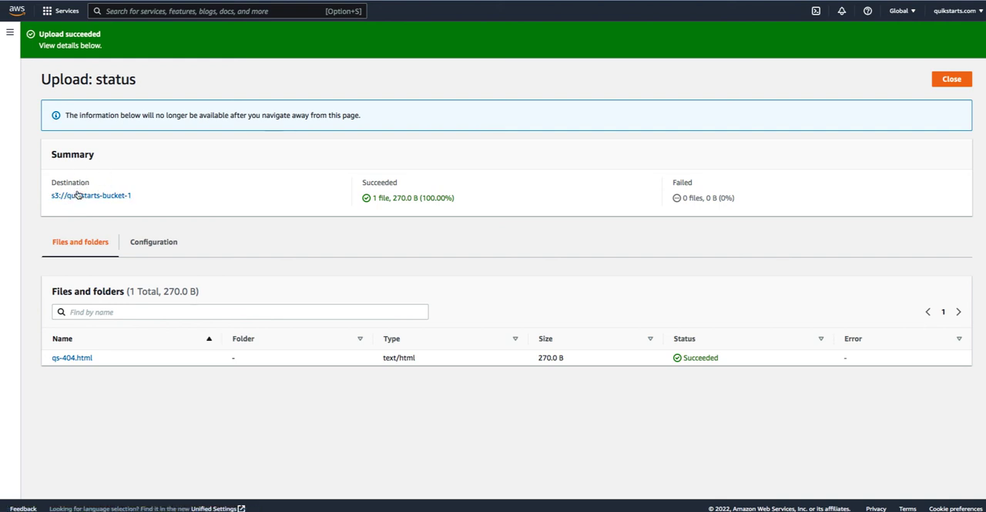
- Check the error document name in the bucket's static website hosting settings, leaving them without saving
{"action": "left_click", "coordinate": [77, 195]}
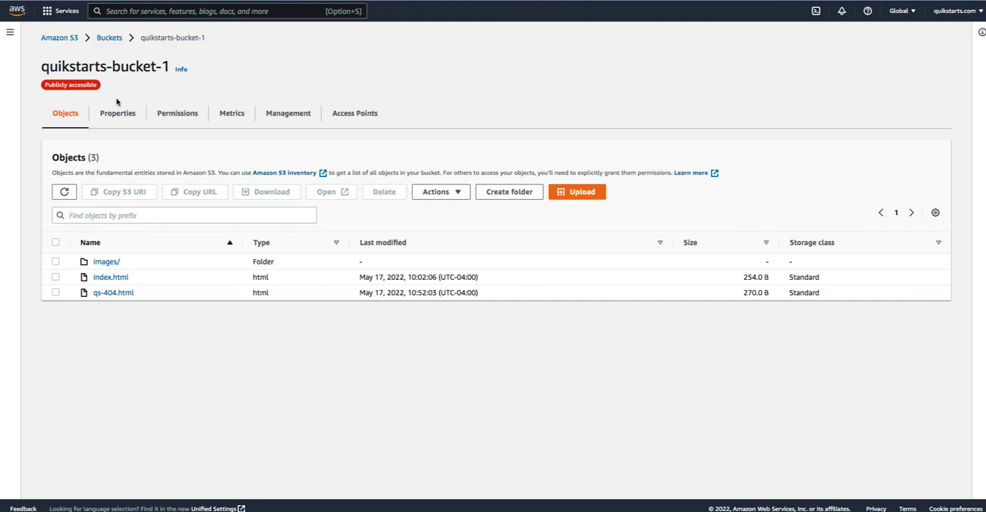
{"action": "left_click", "coordinate": [117, 114]}
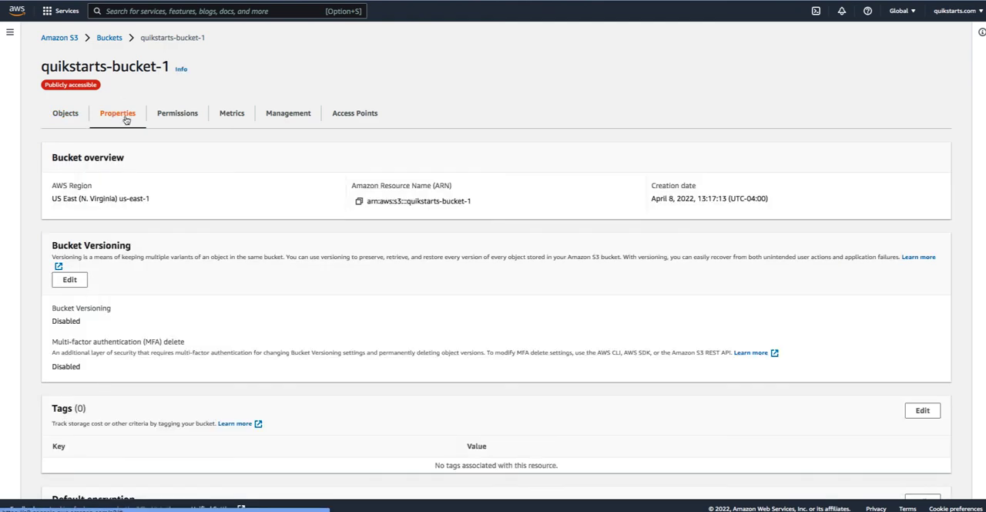
{"action": "scroll", "coordinate": [246, 306], "scroll_direction": "down", "scroll_amount": 10}
{"action": "scroll", "coordinate": [246, 306], "scroll_direction": "down", "scroll_amount": 3}
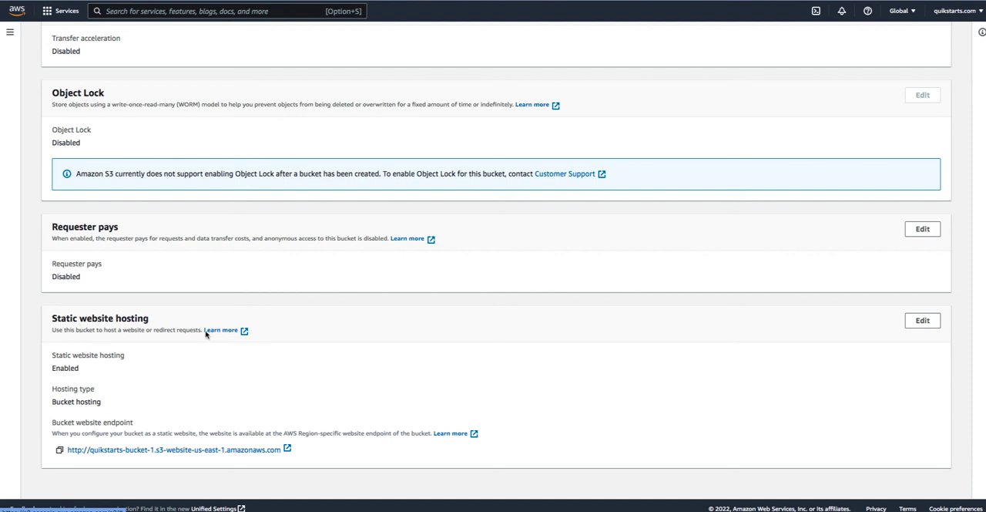
{"action": "left_click", "coordinate": [923, 321]}
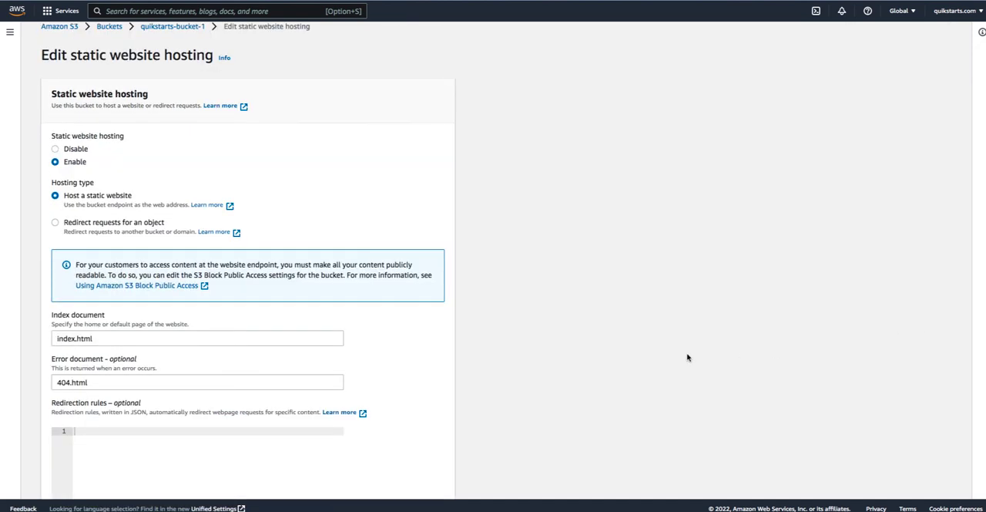
{"action": "scroll", "coordinate": [689, 353], "scroll_direction": "down", "scroll_amount": 2}
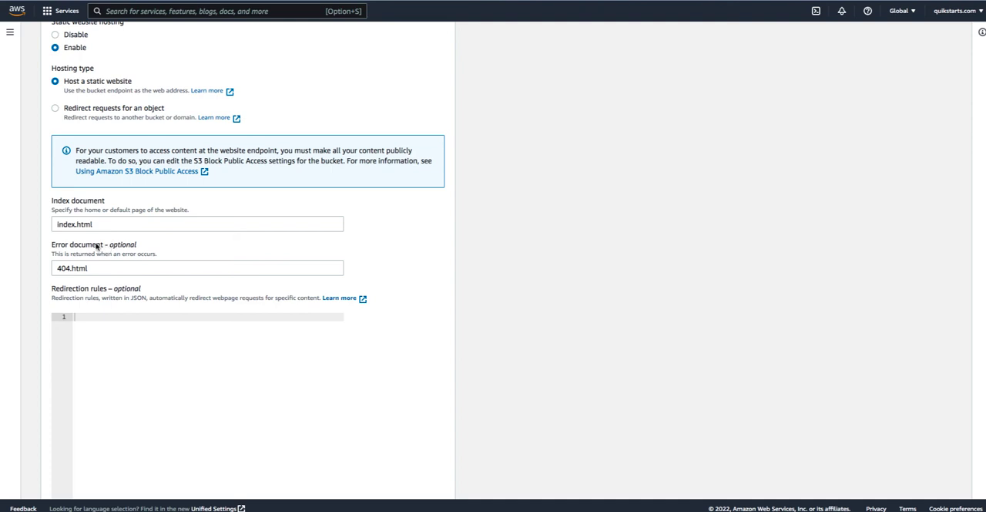
{"action": "double_click", "coordinate": [126, 245]}
{"action": "scroll", "coordinate": [94, 268], "scroll_direction": "down", "scroll_amount": 2}
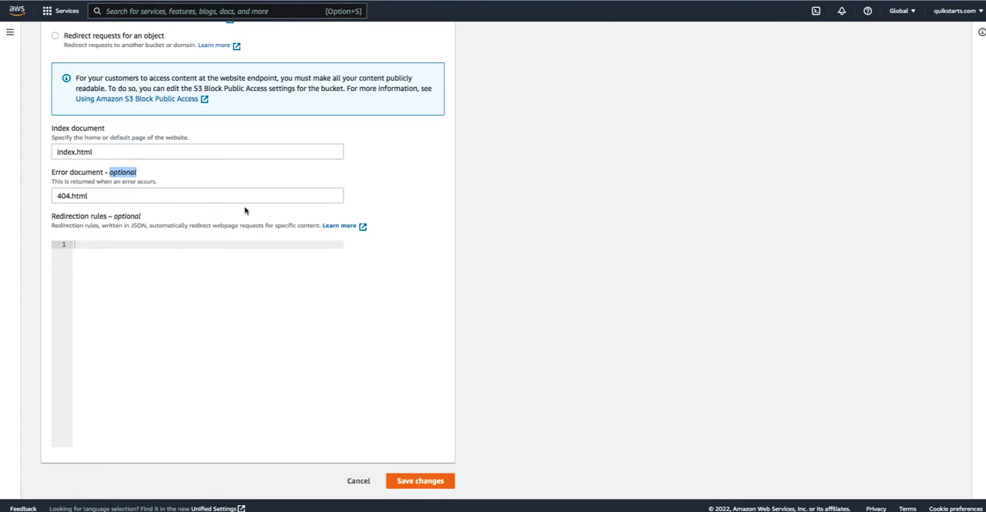
{"action": "left_click", "coordinate": [359, 482]}
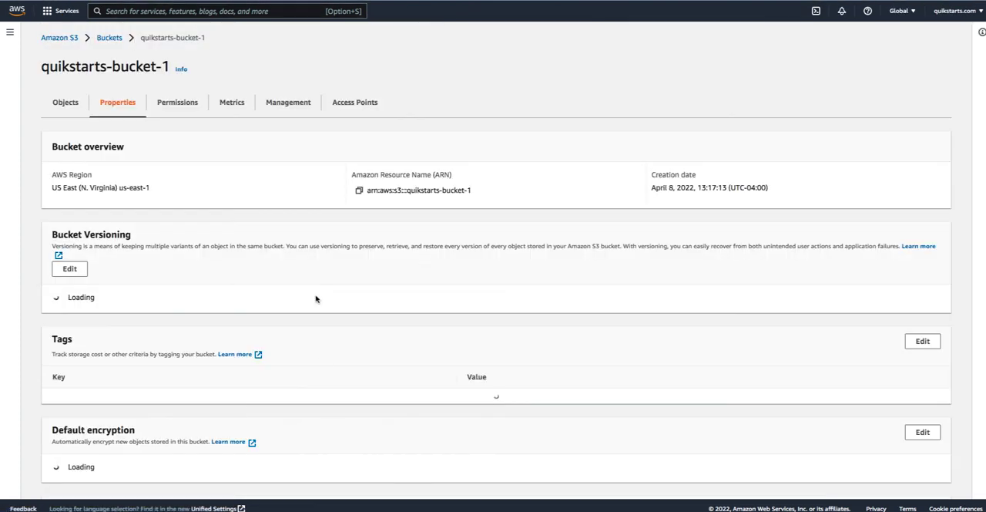
- Rename the bucket object qs-404.html to 404.html and save the change
{"action": "left_click", "coordinate": [64, 114]}
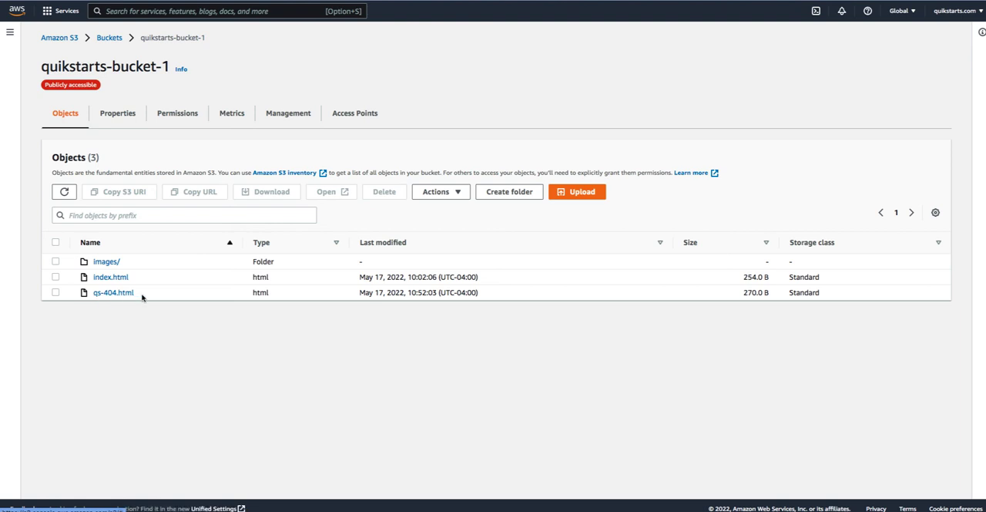
{"action": "left_click", "coordinate": [55, 293]}
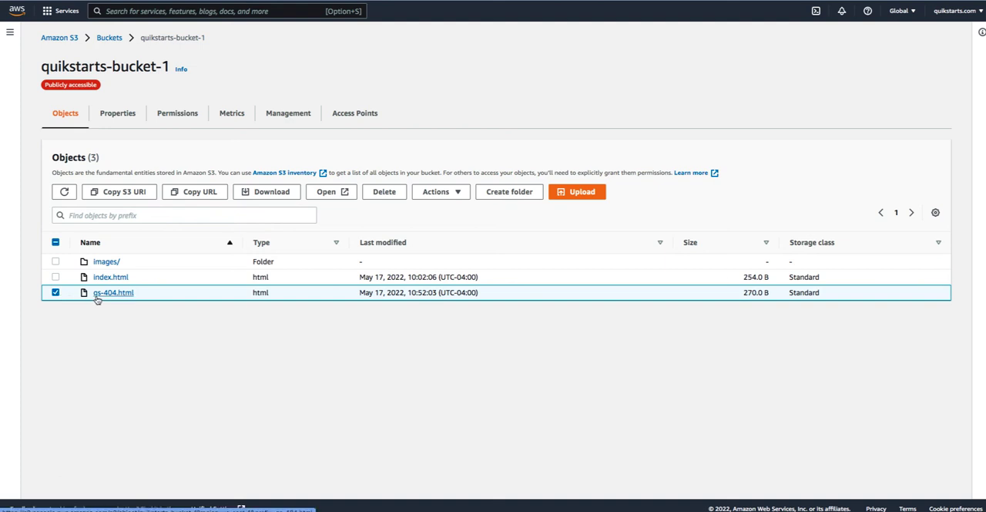
{"action": "left_click", "coordinate": [460, 195]}
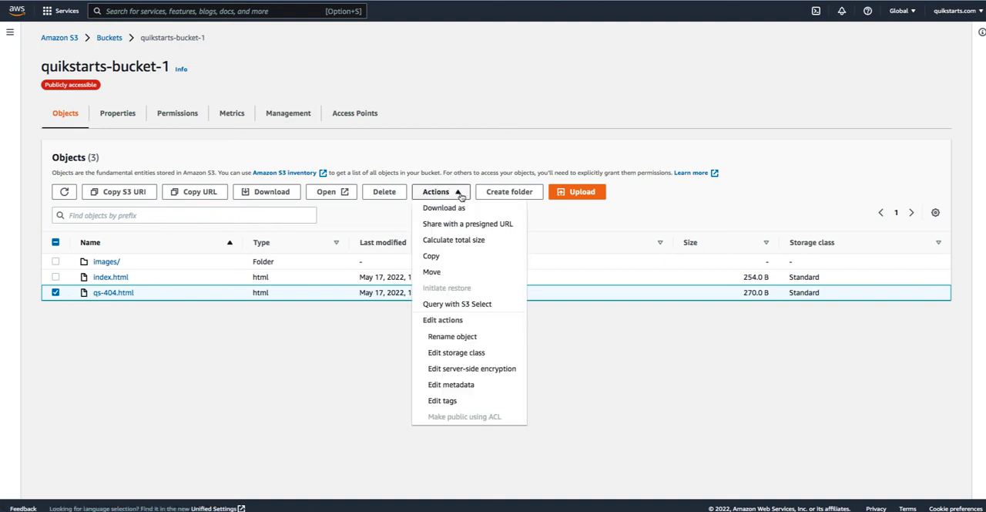
{"action": "left_click", "coordinate": [504, 339]}
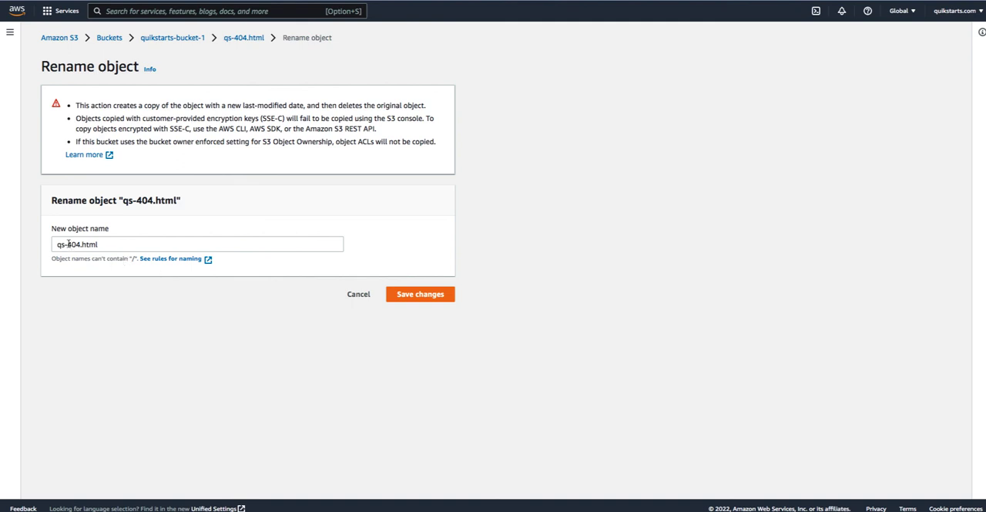
{"action": "left_click", "coordinate": [70, 247]}
{"action": "key", "text": "BackSpace"}
{"action": "key", "text": "BackSpace"}
{"action": "key", "text": "BackSpace"}
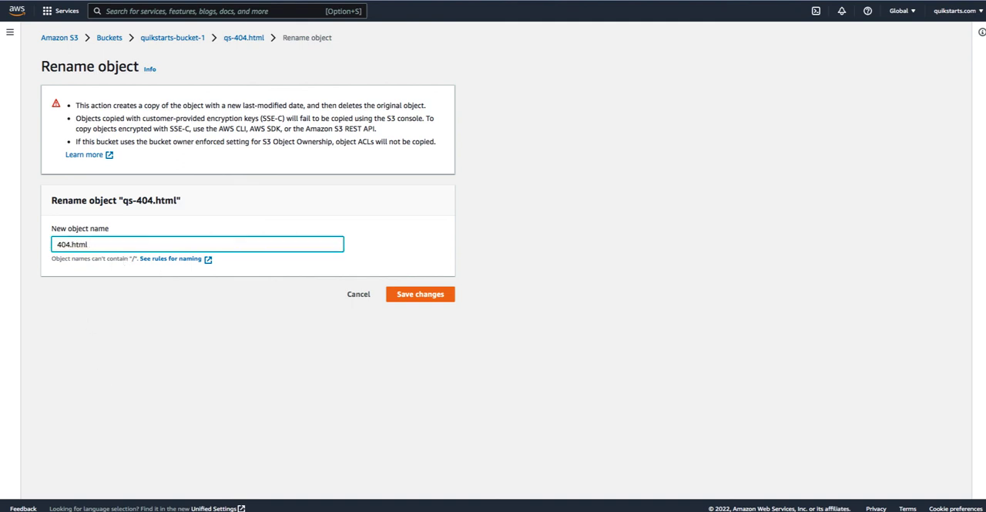
{"action": "left_click", "coordinate": [426, 296]}
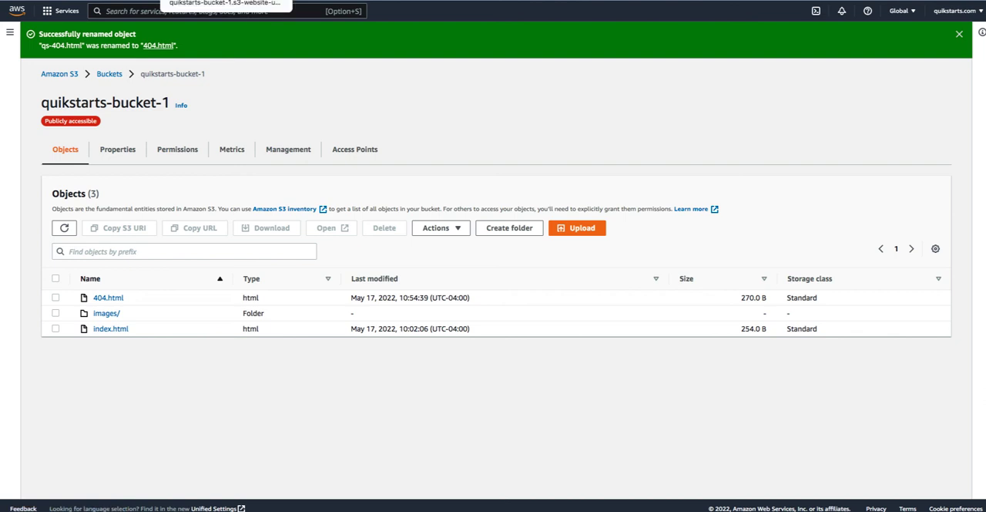
- Test the hosted website's error page by requesting the nonexistent path /abc123, and return to the home page
{"action": "left_click", "coordinate": [219, 1]}
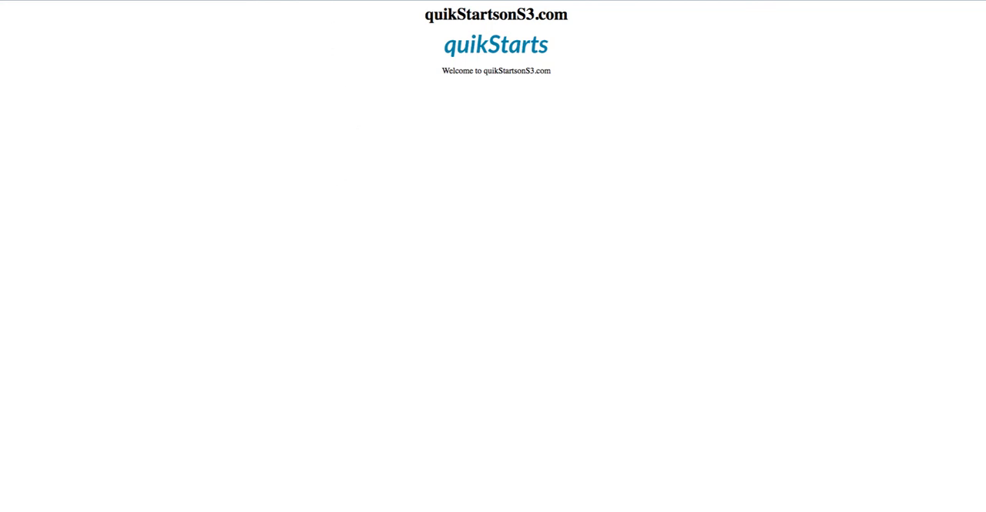
{"action": "type", "text": "/"}
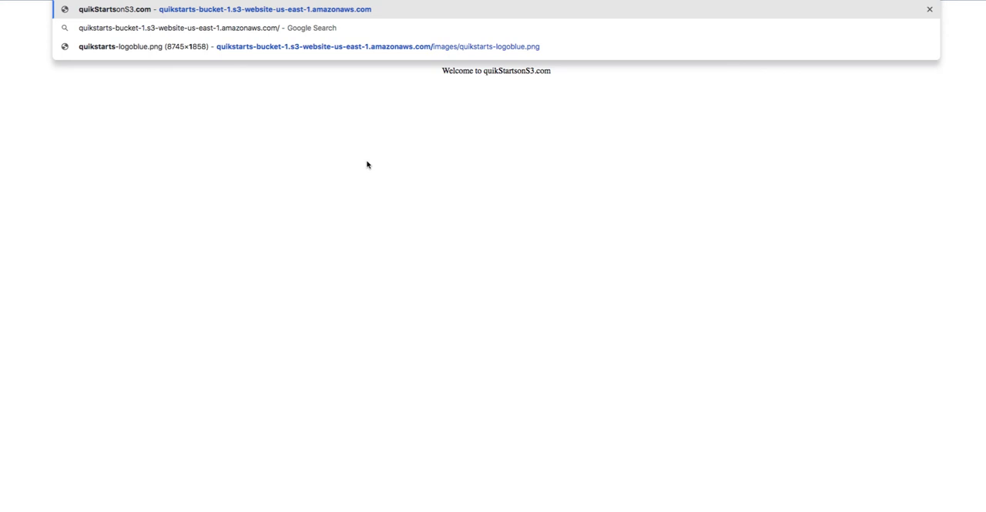
{"action": "type", "text": "abc123"}
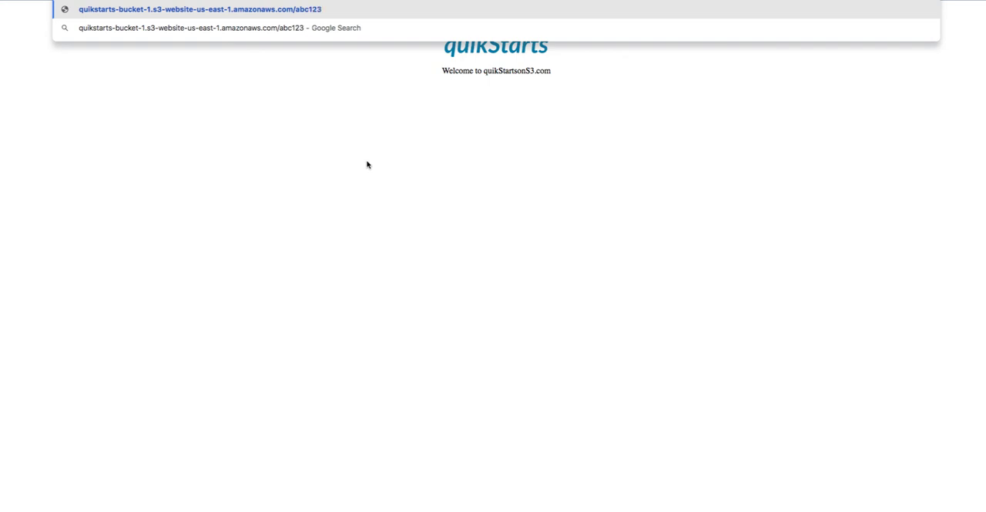
{"action": "key", "text": "Return"}
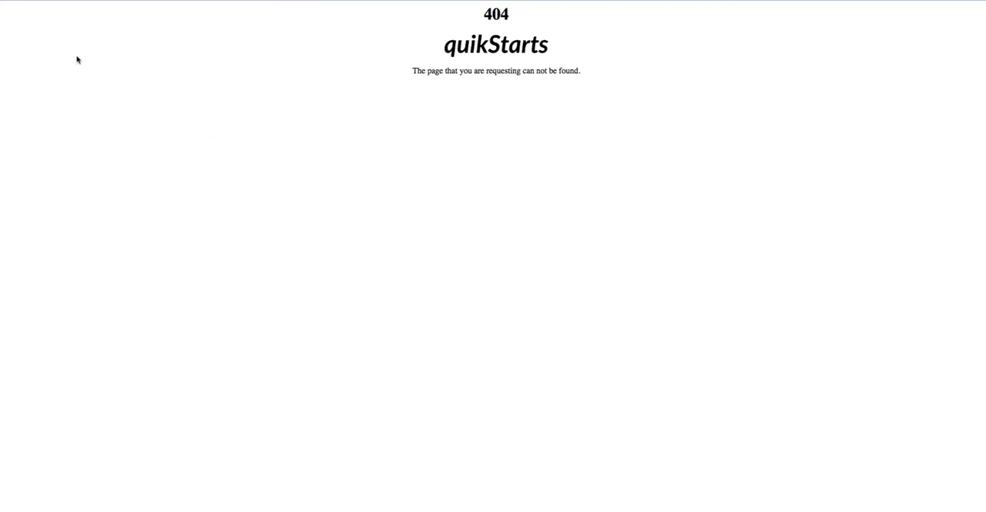
{"action": "left_click", "coordinate": [11, 0]}
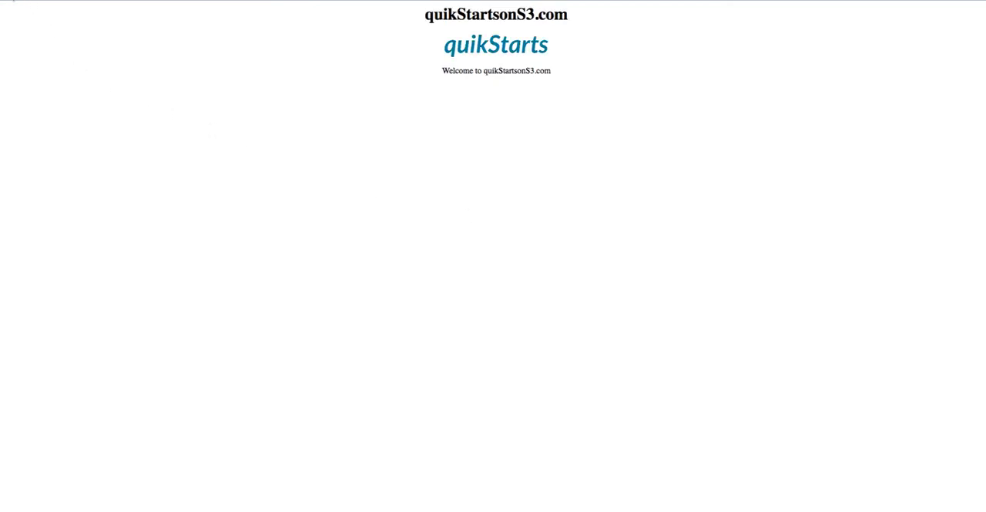